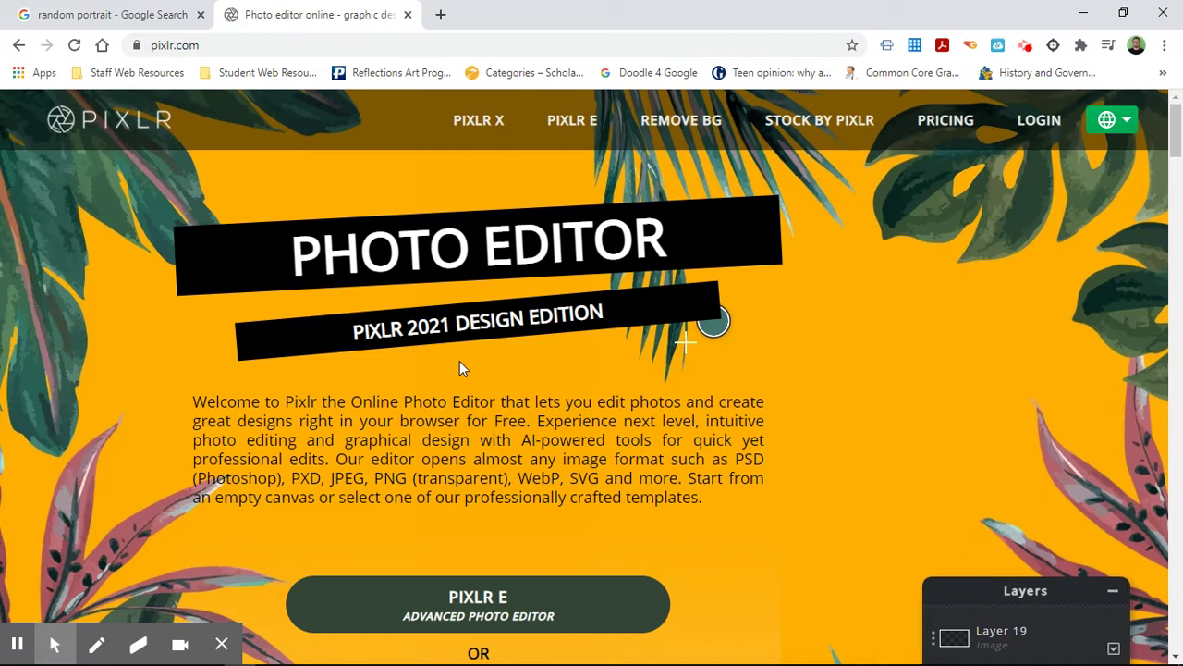
Step: Scroll down pixlr.com and launch the PIXLR E Advanced Photo Editor
scroll(459, 360, down, 2)
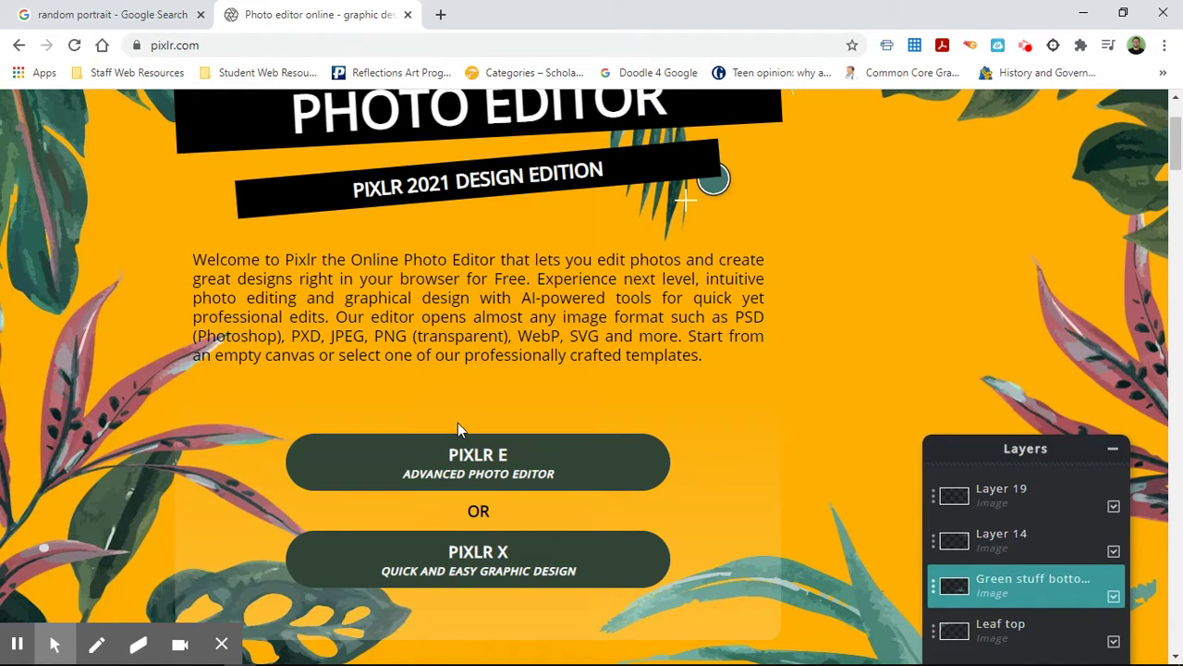
click(458, 475)
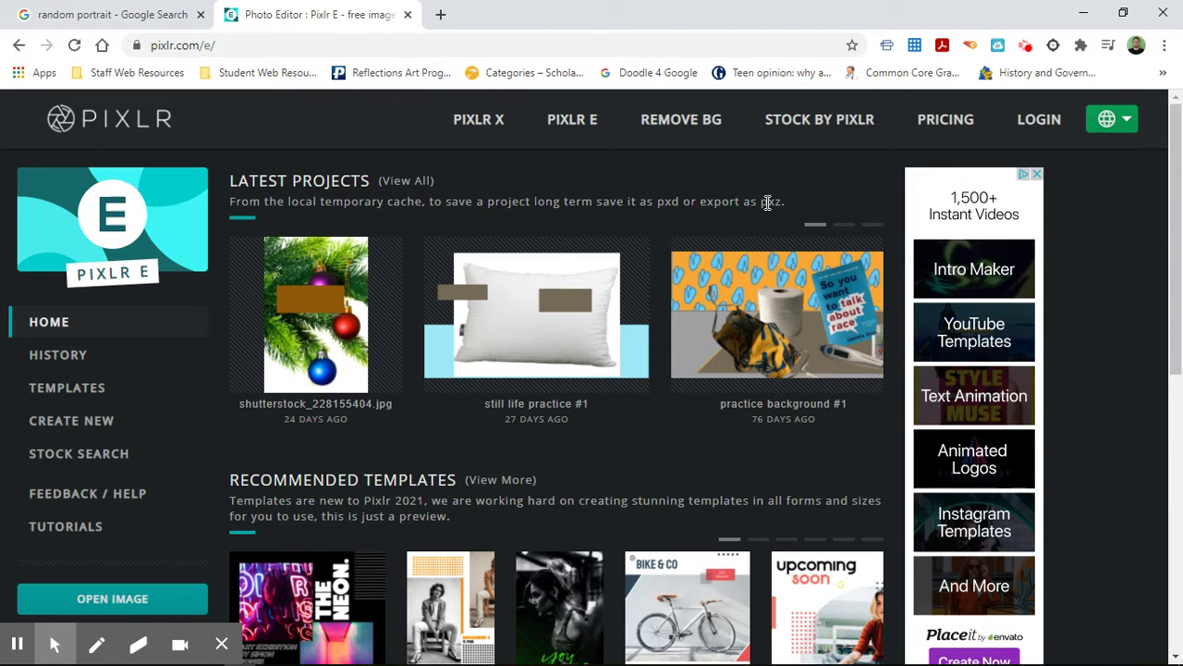
Step: Once the home page loads, go to the Create New page with its 1920 × 1080 default size
mouse_move(541, 257)
click(132, 467)
Step: Create a new 1920 × 1080 blank canvas named 'Random Portrait'
click(109, 421)
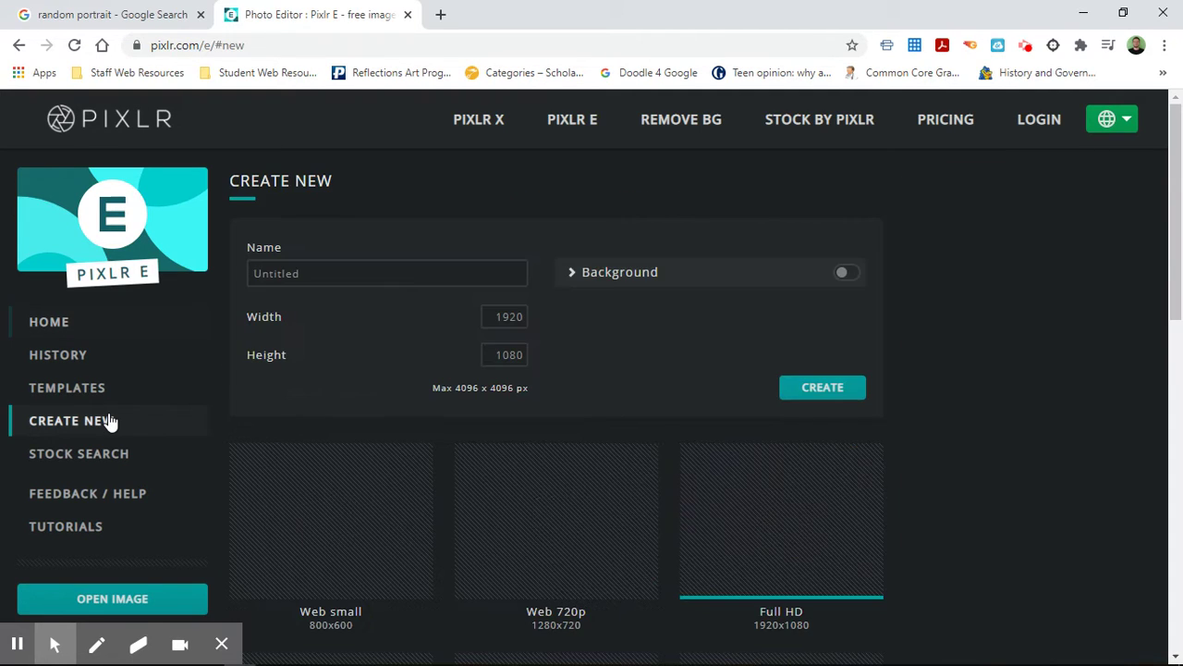
click(305, 272)
double_click(293, 273)
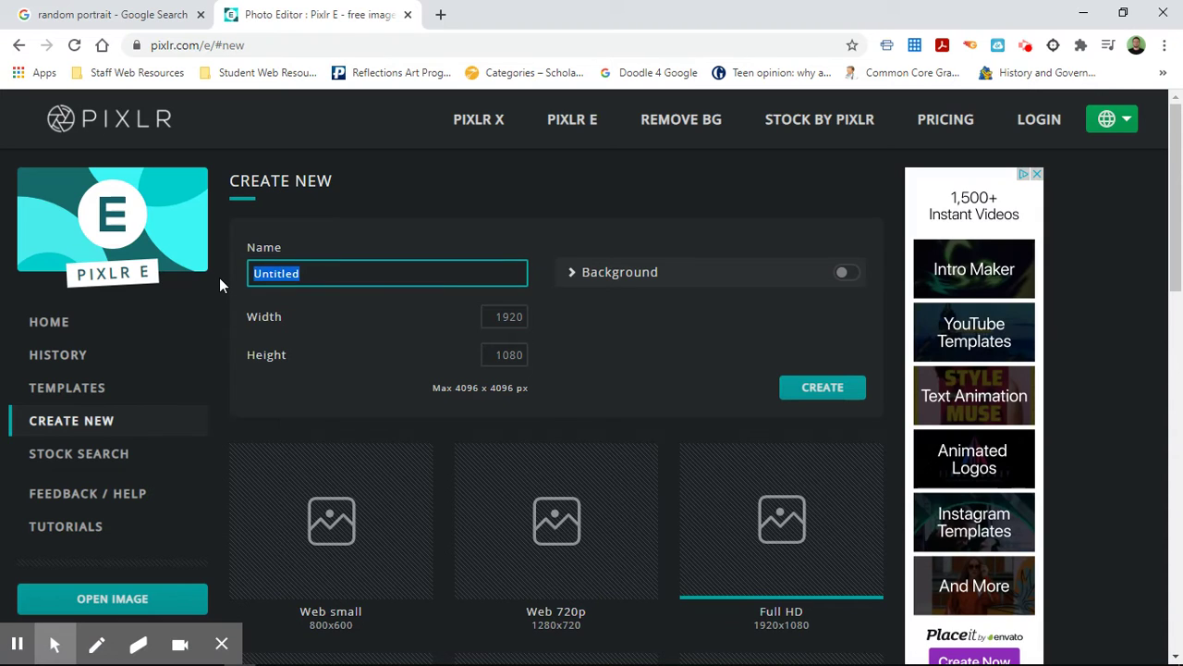
text(Random Portrai)
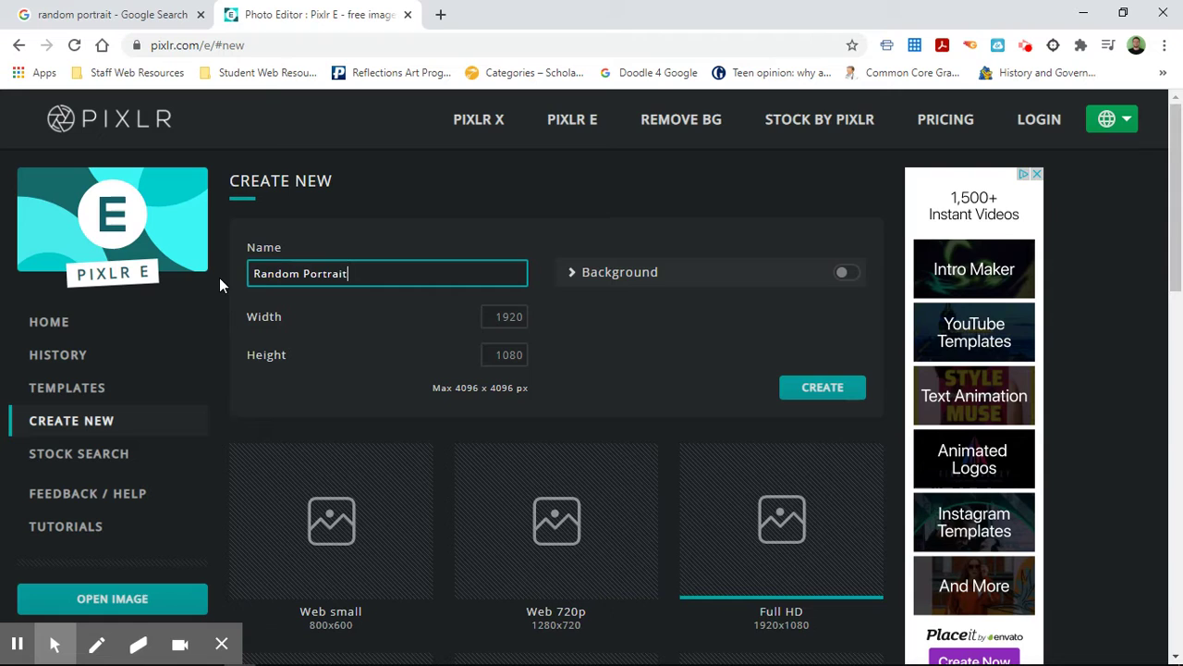
text(t)
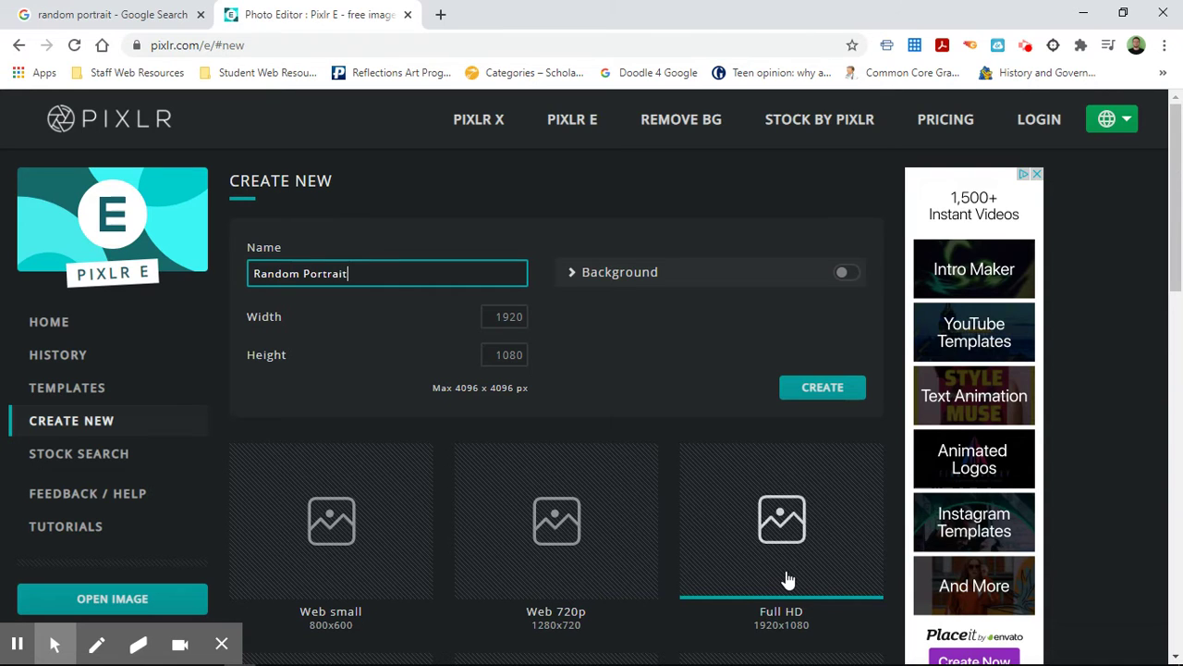
click(813, 389)
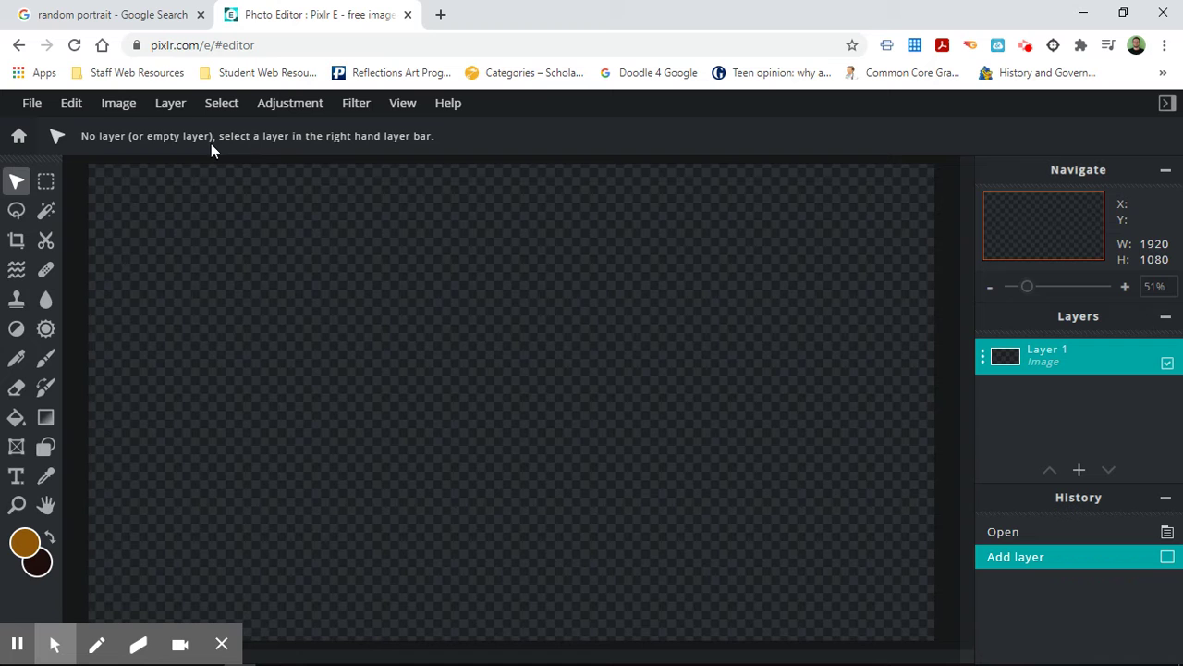
Step: Copy the portrait of the bearded man in the white cap from Google Images
click(112, 19)
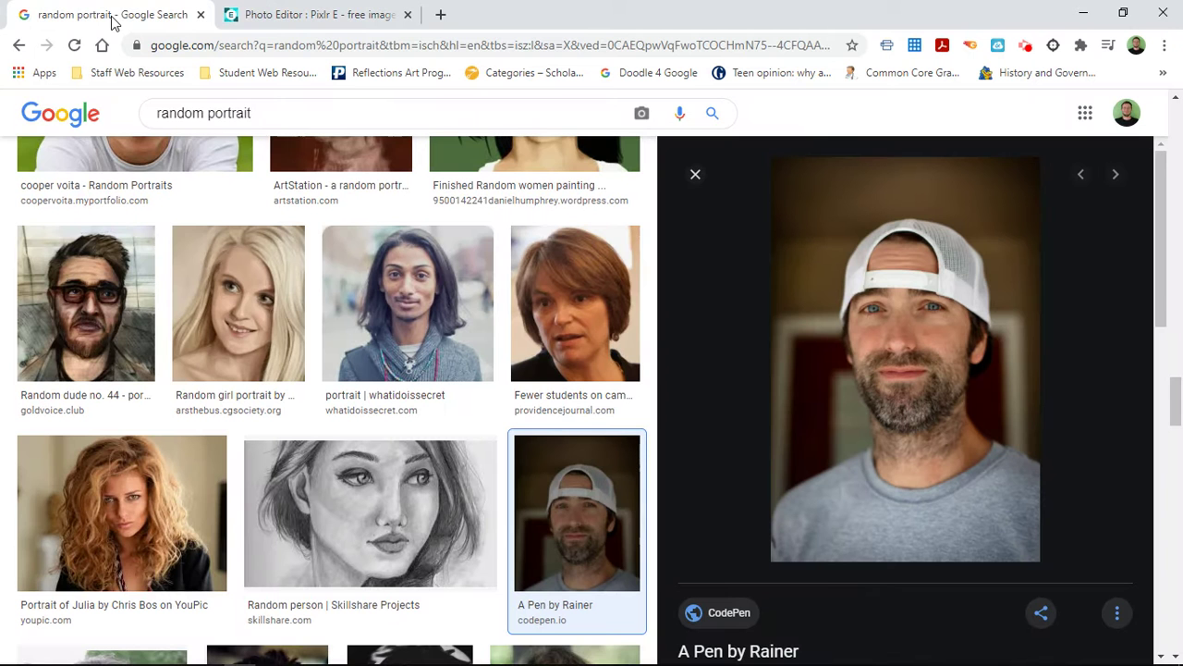
right_click(959, 362)
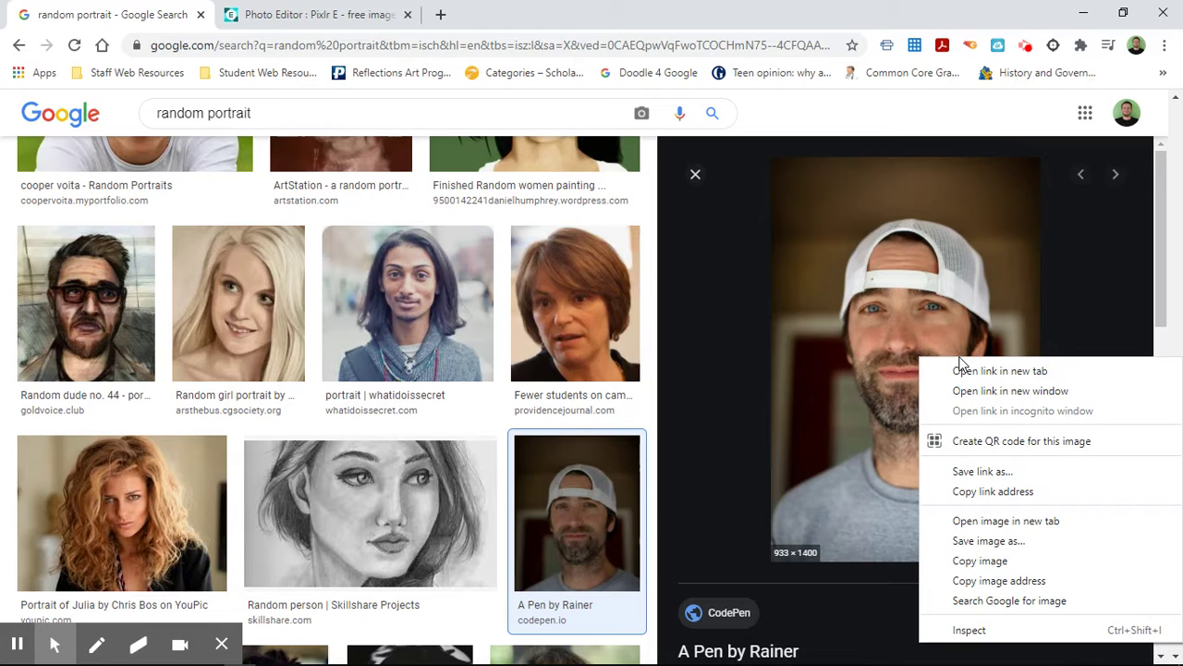
click(980, 561)
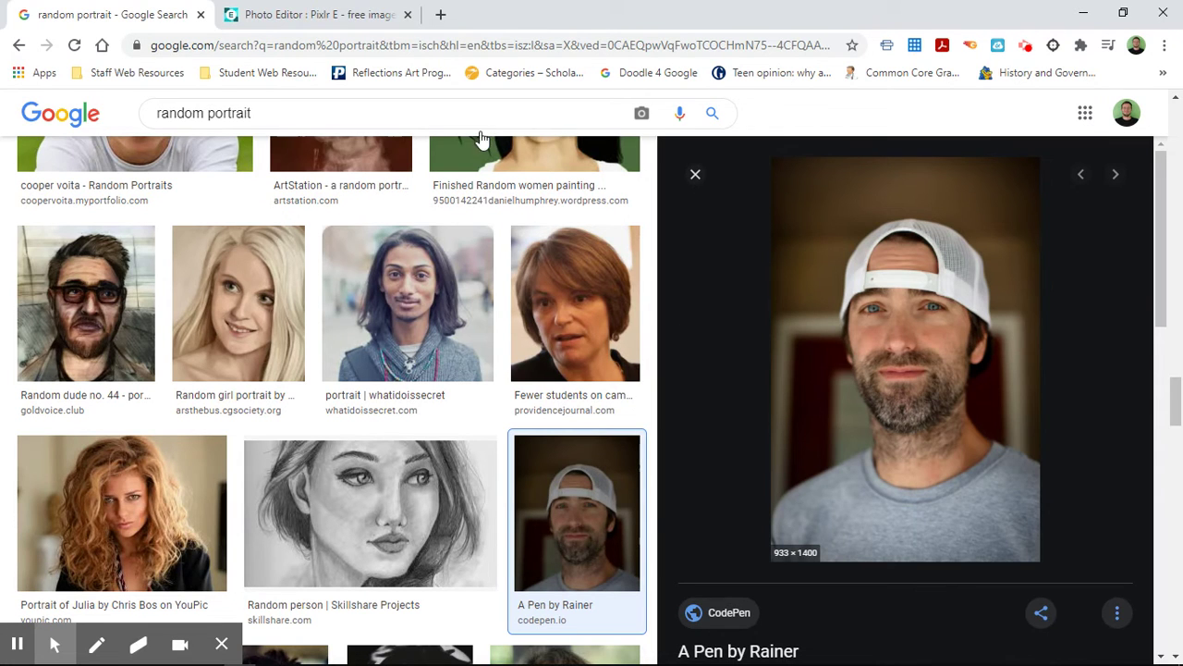
Step: Paste the copied portrait into the Random Portrait canvas as a new image.png layer
click(344, 15)
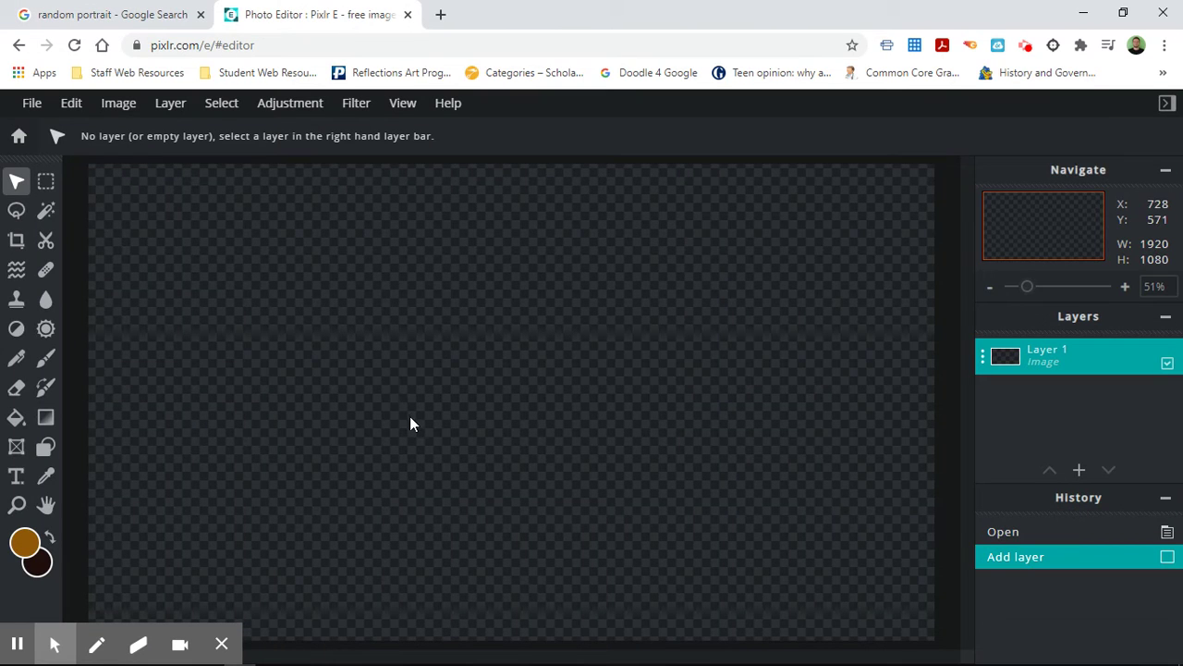
key(ctrl+v)
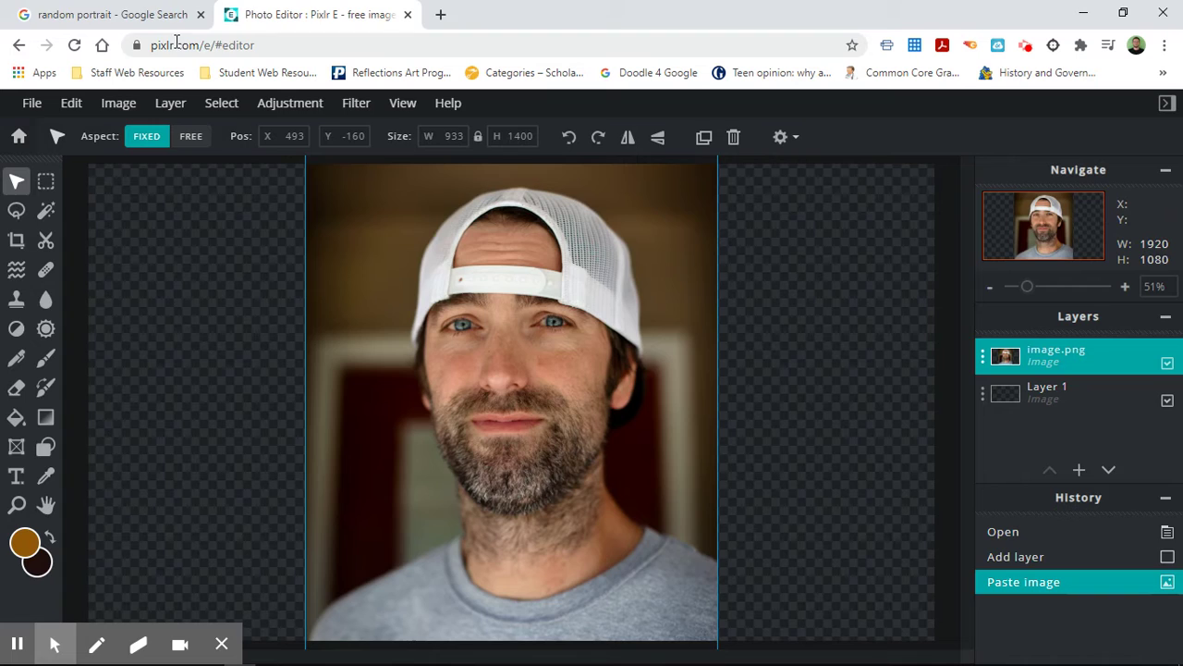
click(144, 17)
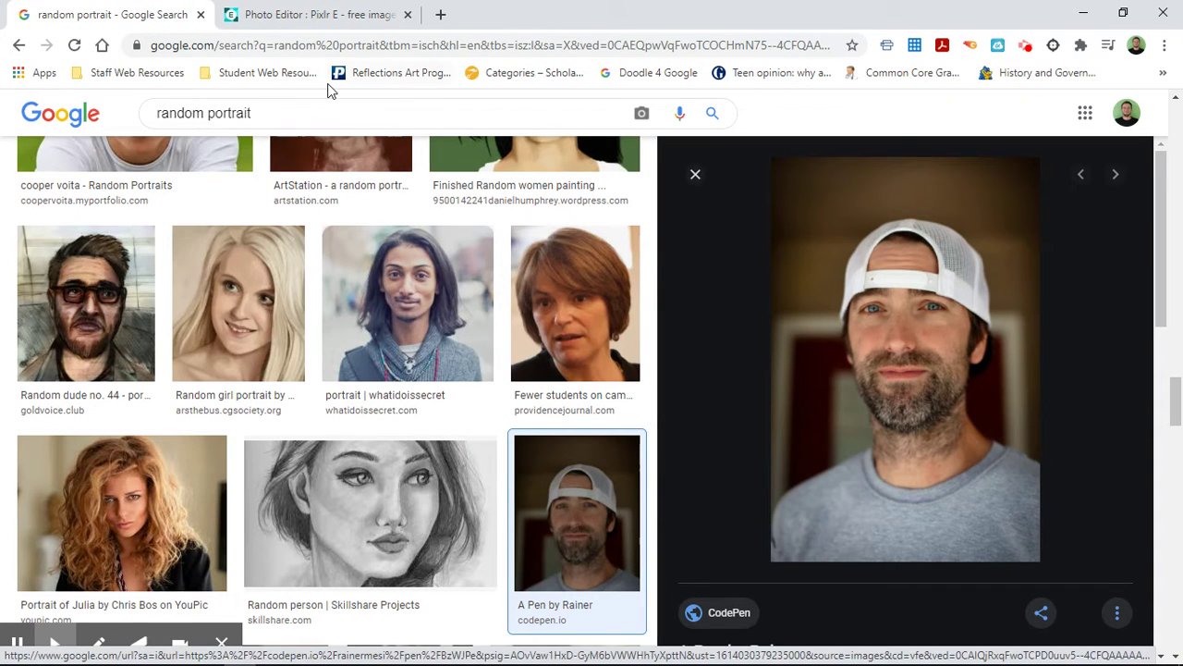
click(248, 7)
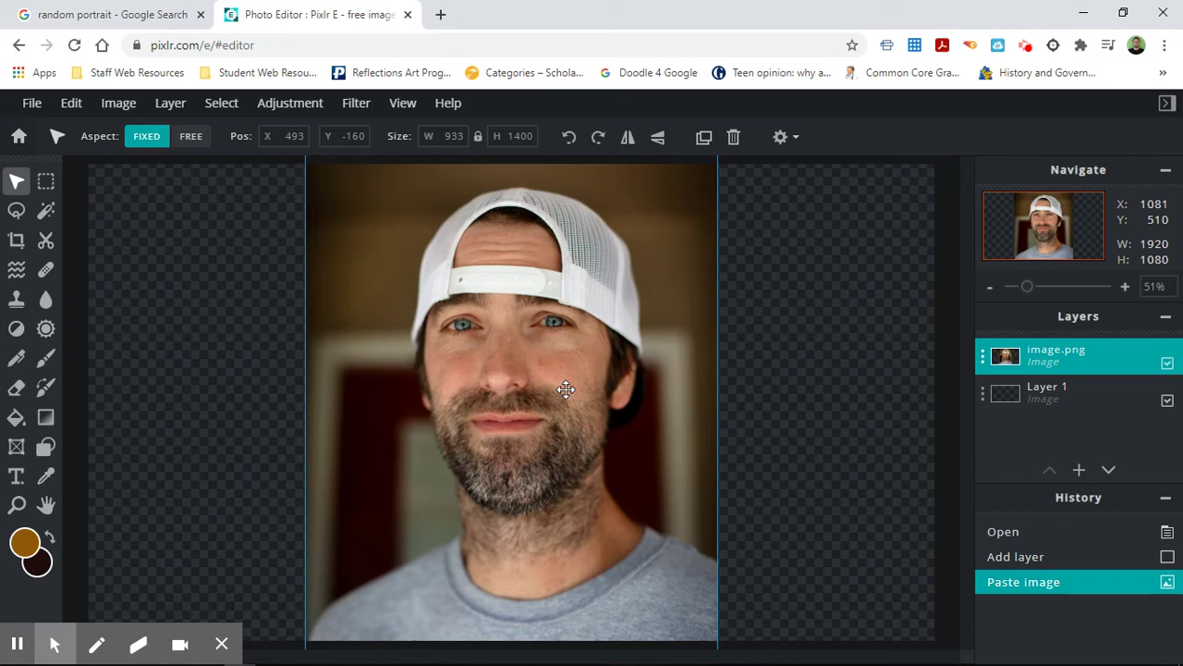
Step: Delete the pasted layer and open not-so-recent-and-random-portraits (1).jpg from Downloads
key(Delete)
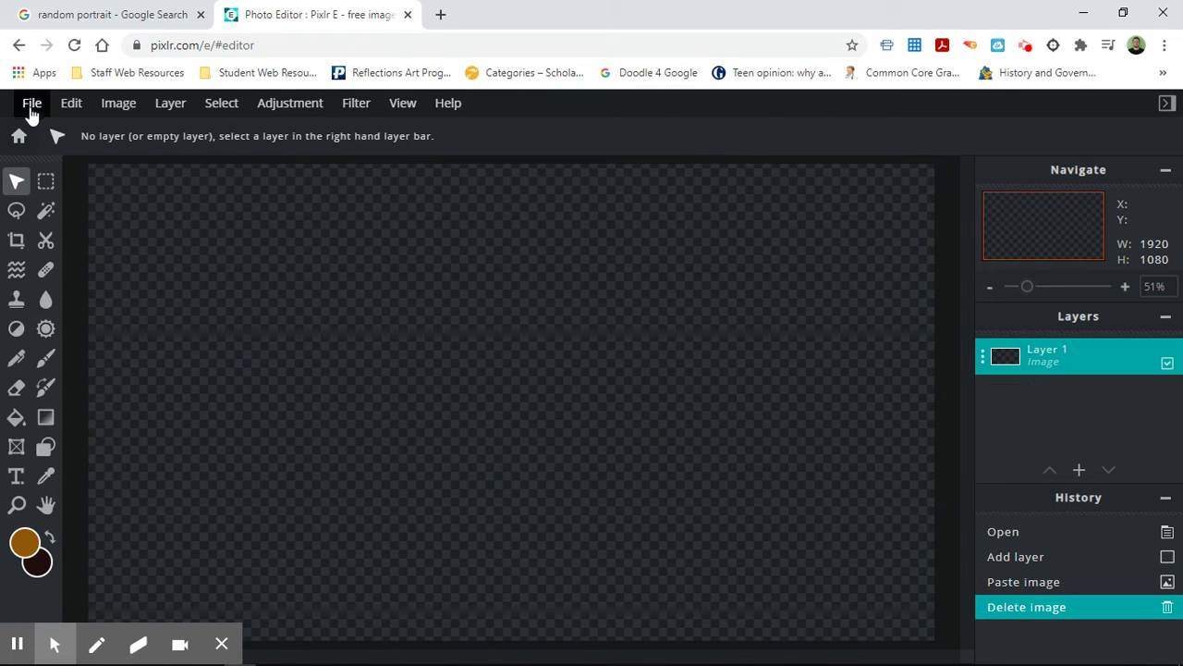
click(31, 104)
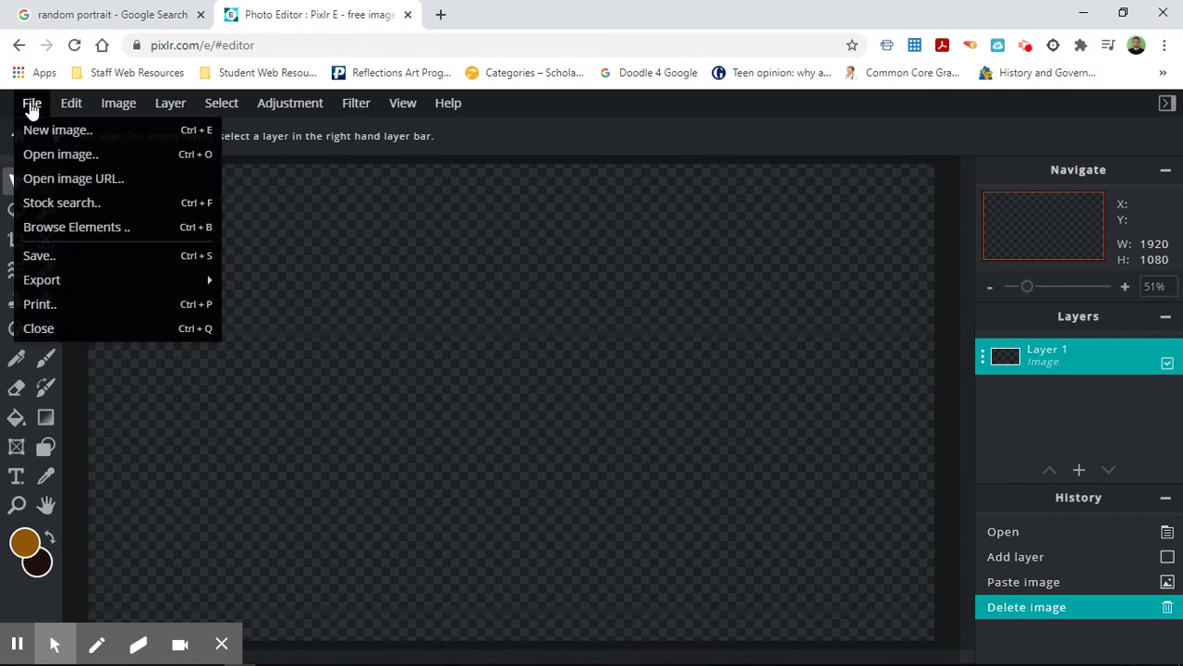
click(74, 155)
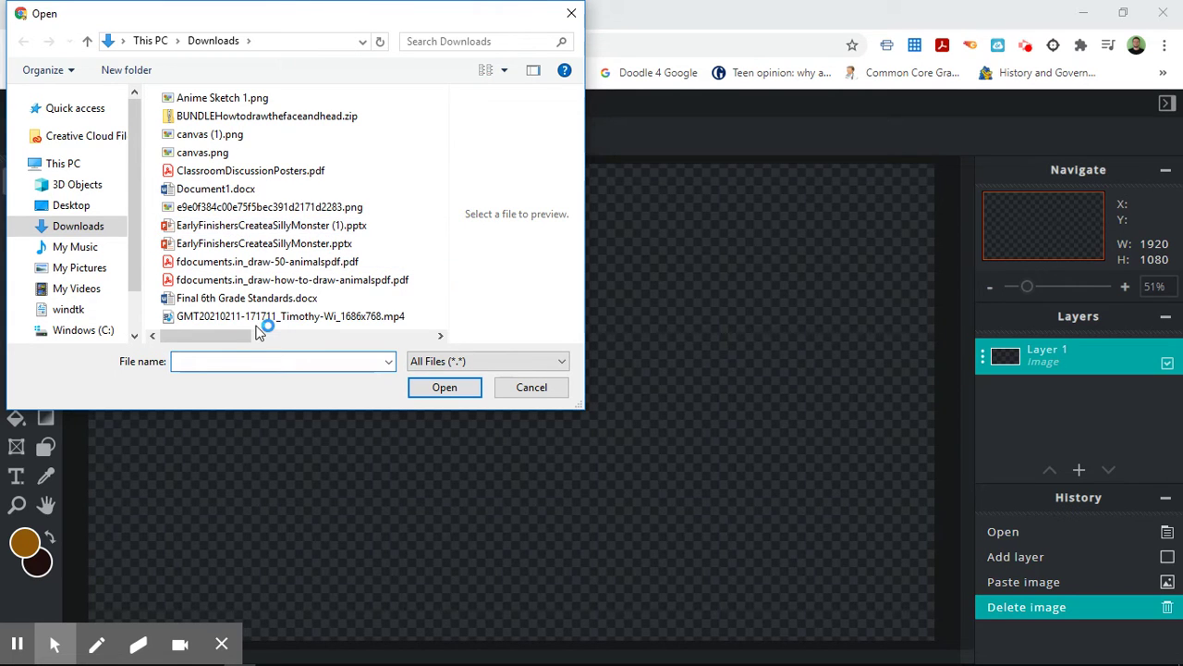
drag(230, 343, 304, 343)
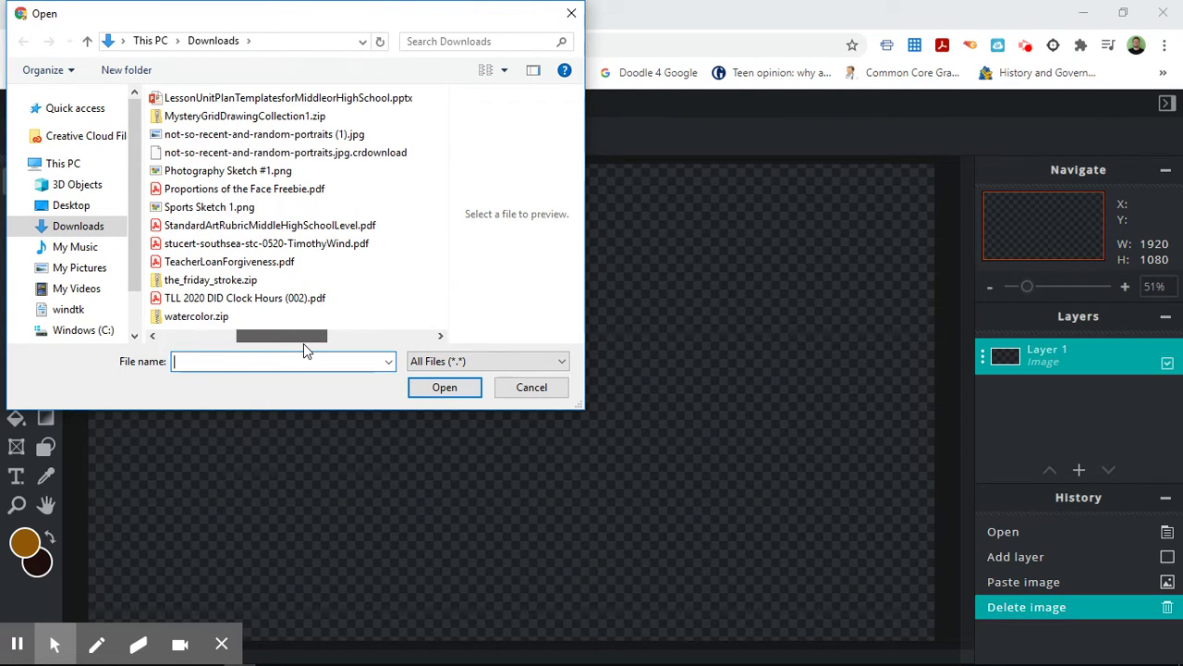
click(319, 135)
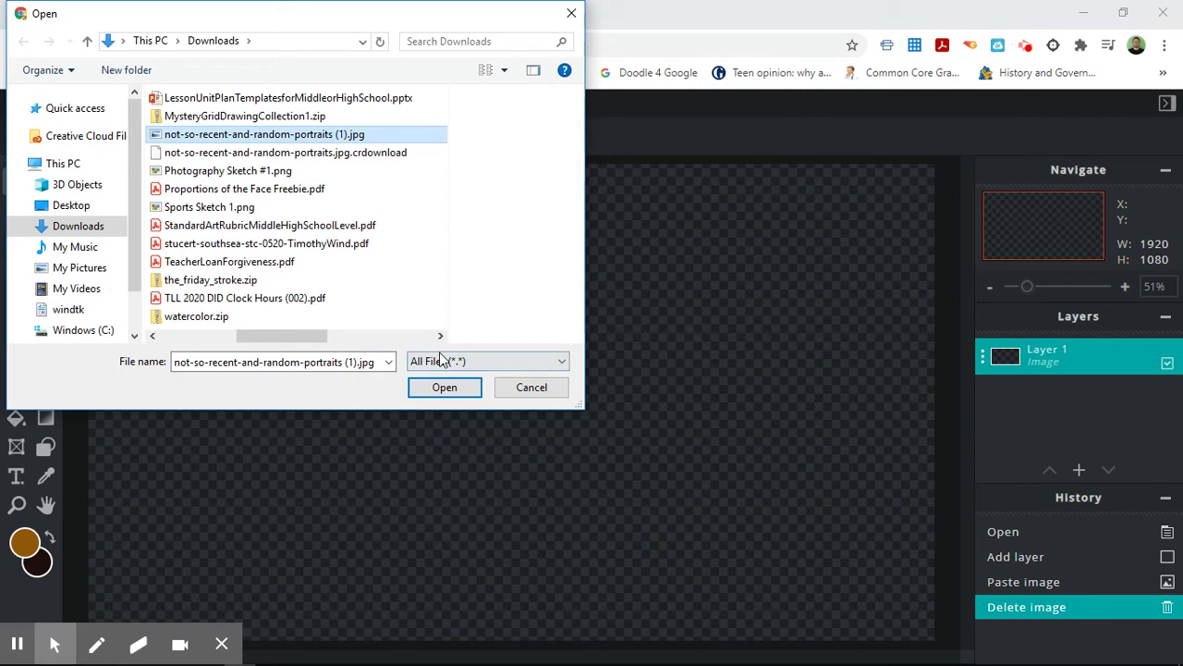
click(445, 387)
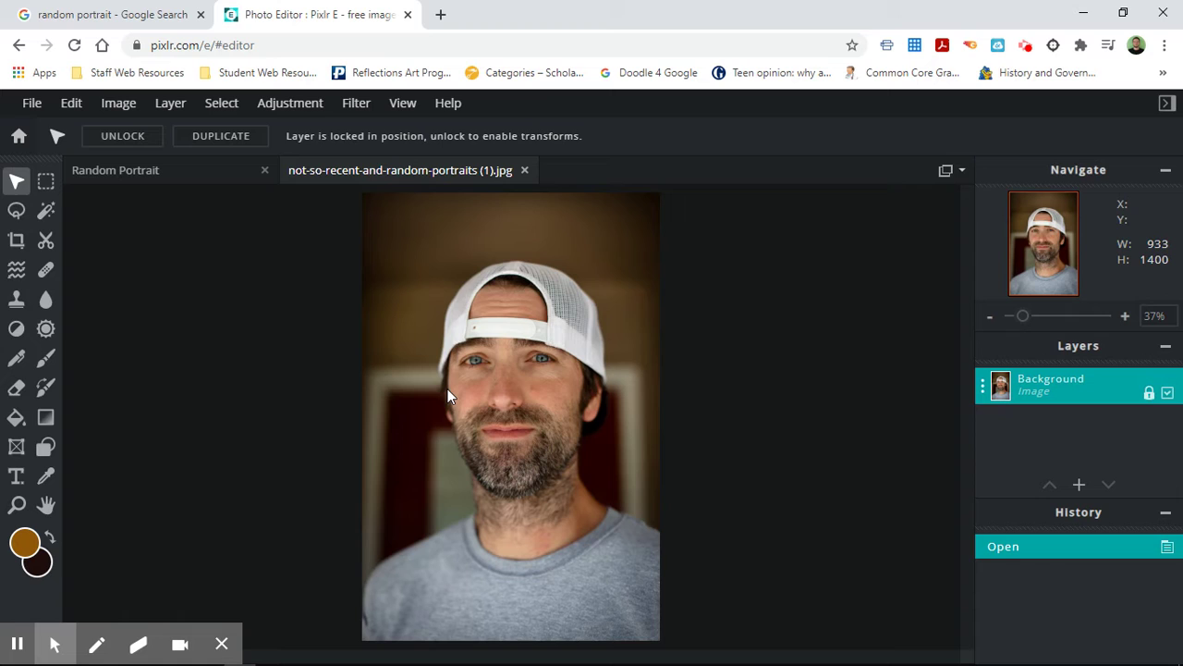
Step: Close the Random Portrait document, leaving only the portrait JPG, and browse the File menu
click(265, 172)
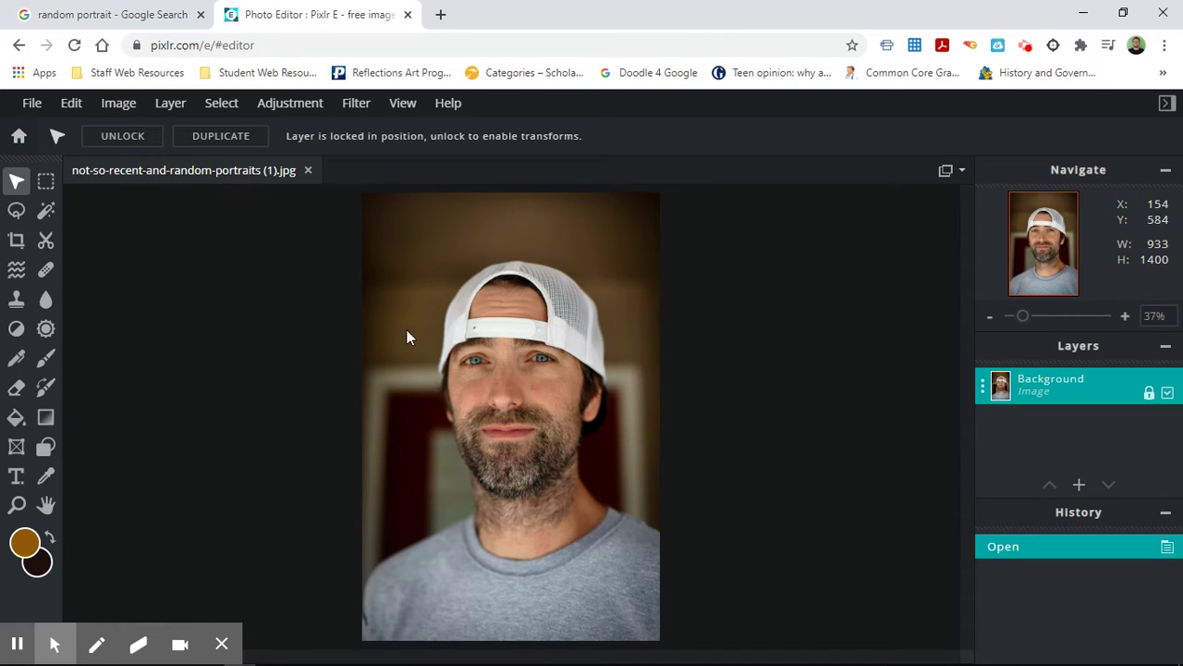
click(33, 107)
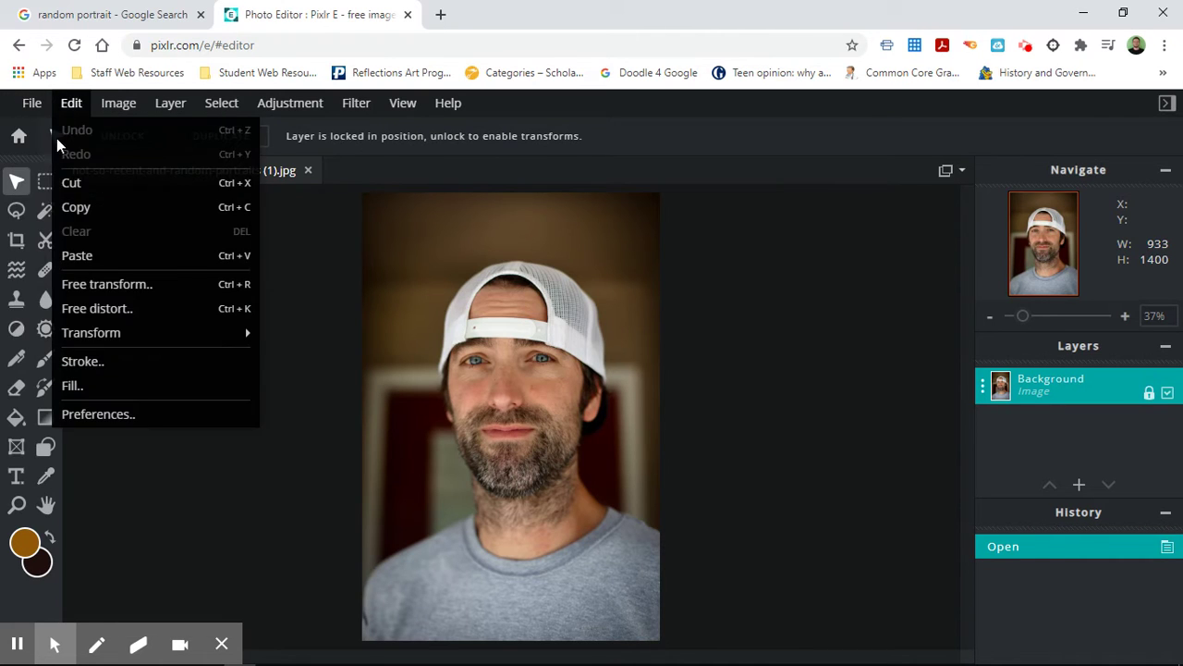
mouse_move(70, 110)
Step: Try a free transform shrinking the portrait from its top-left corner, then cancel it
click(108, 284)
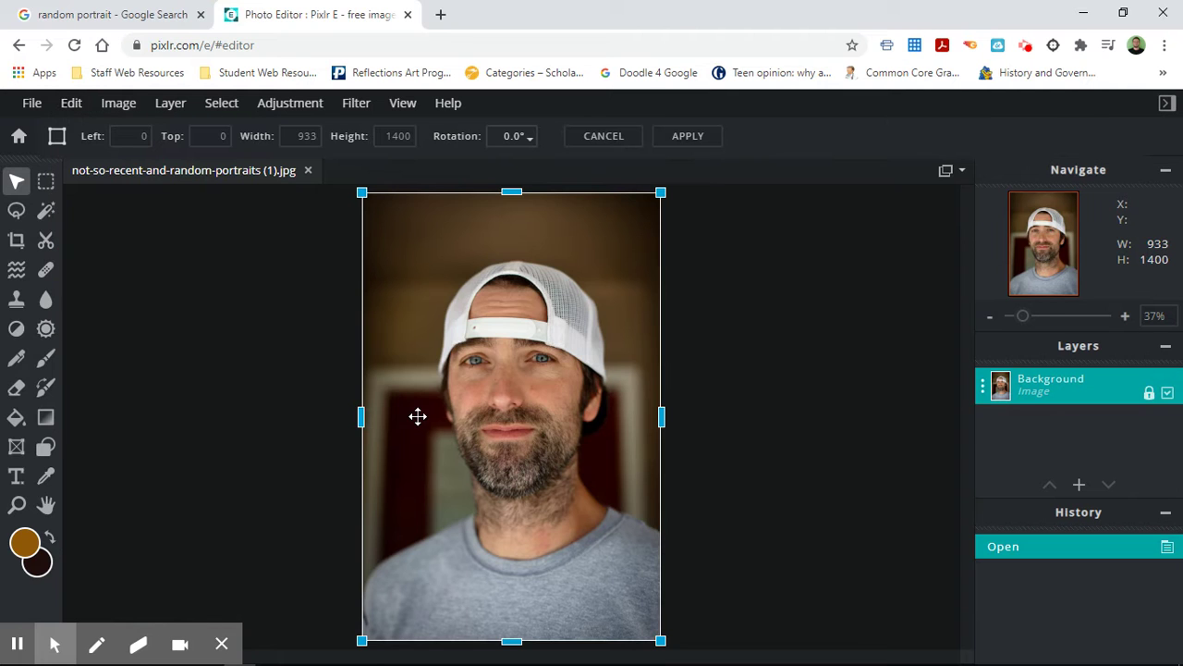
drag(362, 192, 396, 247)
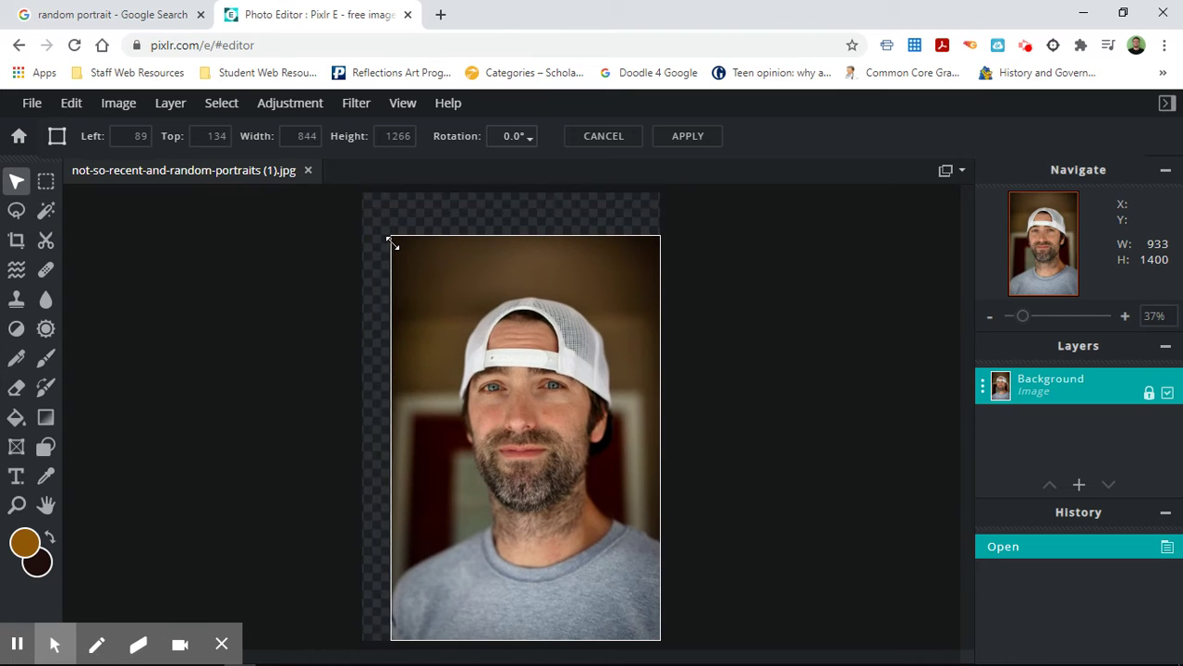
click(604, 138)
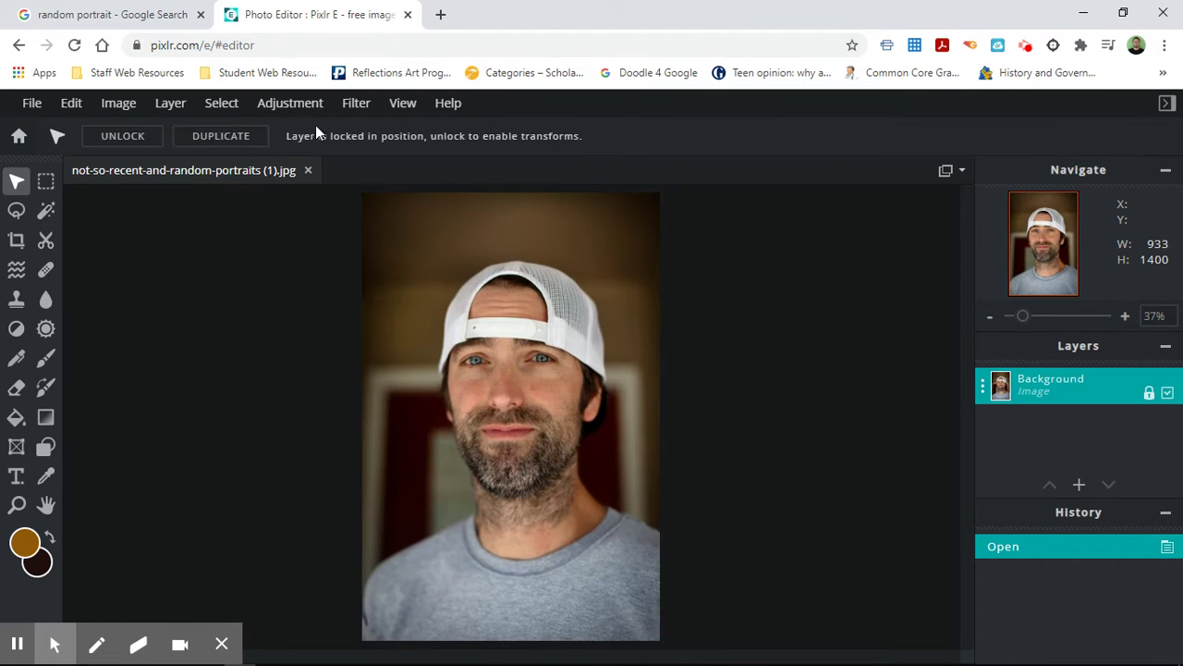
Step: Free-distort the portrait by nudging its top-left corner to 8 × 3
click(72, 105)
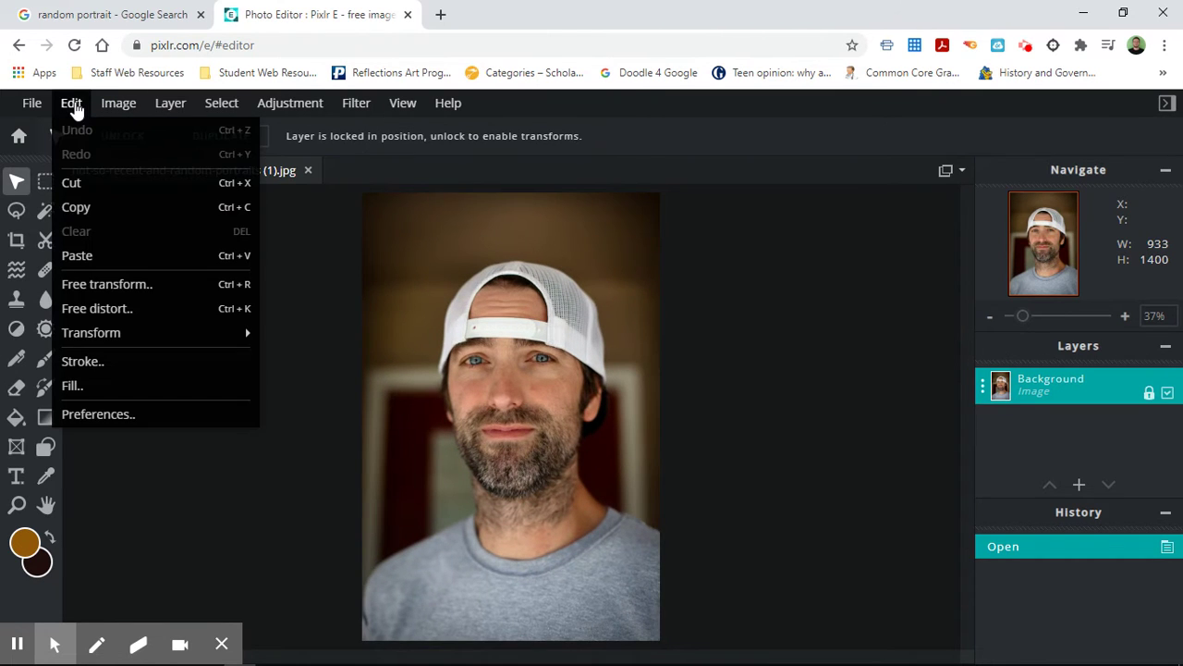
click(121, 311)
mouse_move(367, 201)
mouse_down()
mouse_move(493, 327)
mouse_move(347, 254)
mouse_move(368, 202)
mouse_up()
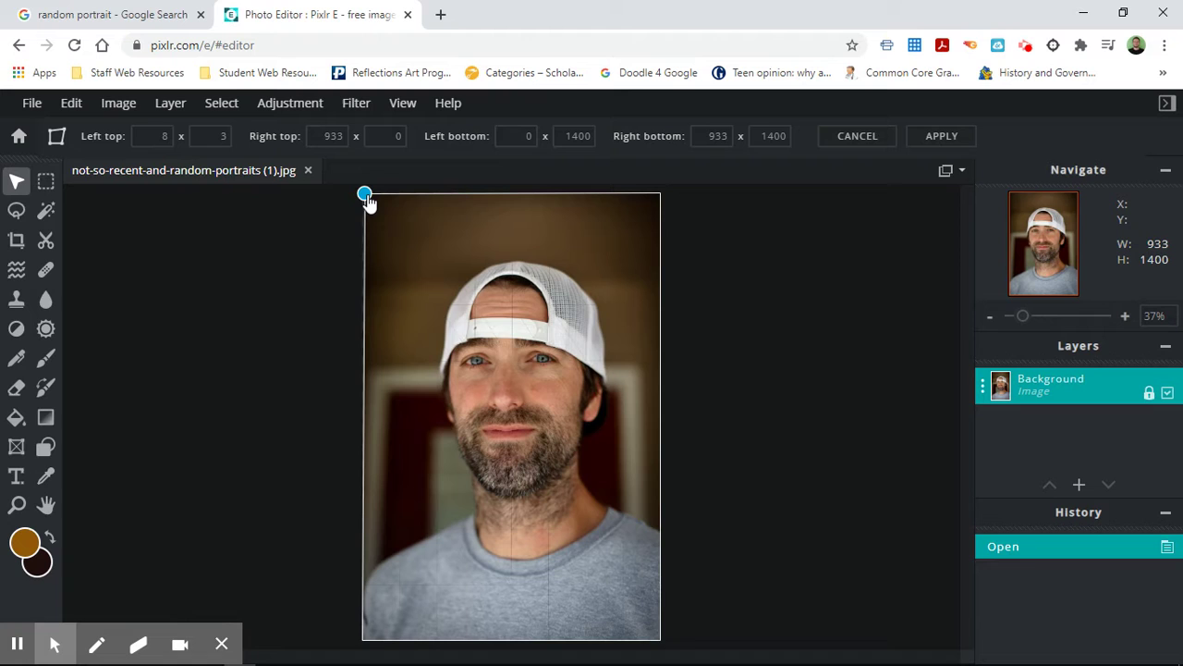
Step: Discard the distortion and apply a size-88 brown stroke to the portrait
click(860, 136)
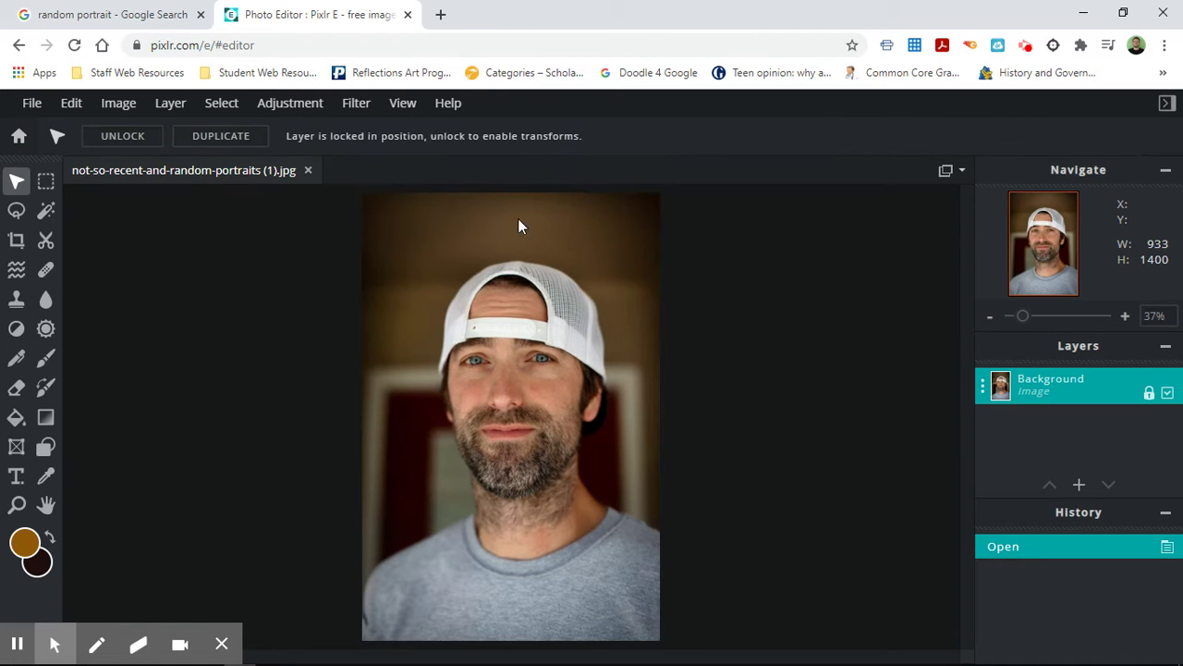
click(73, 104)
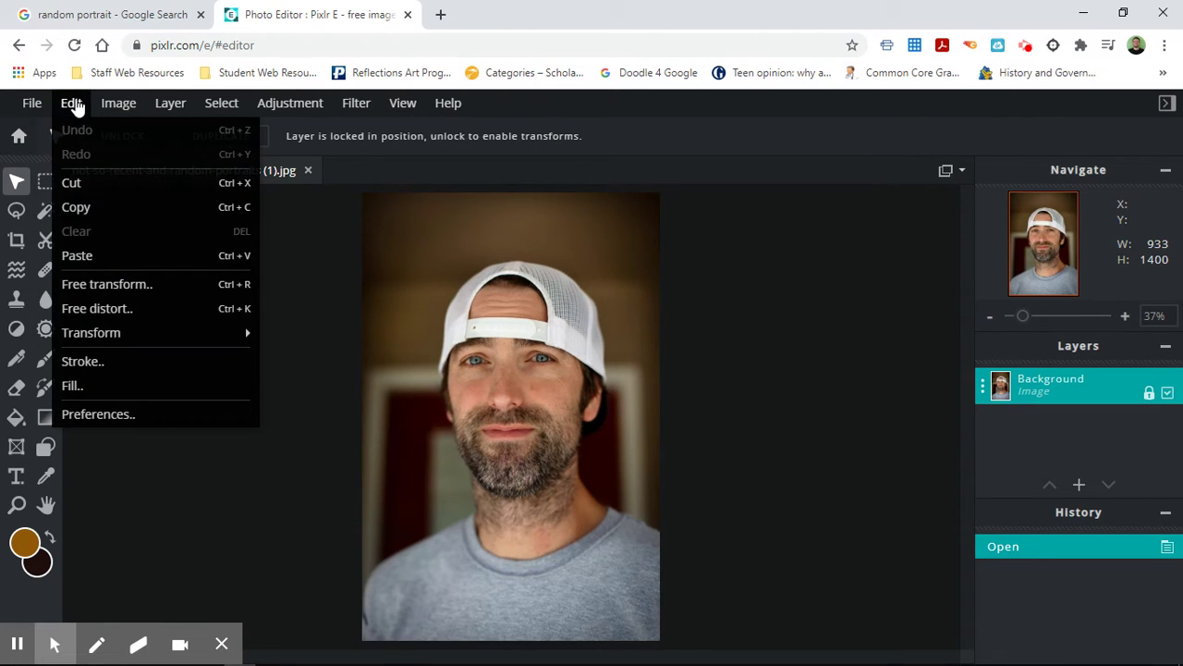
mouse_move(135, 342)
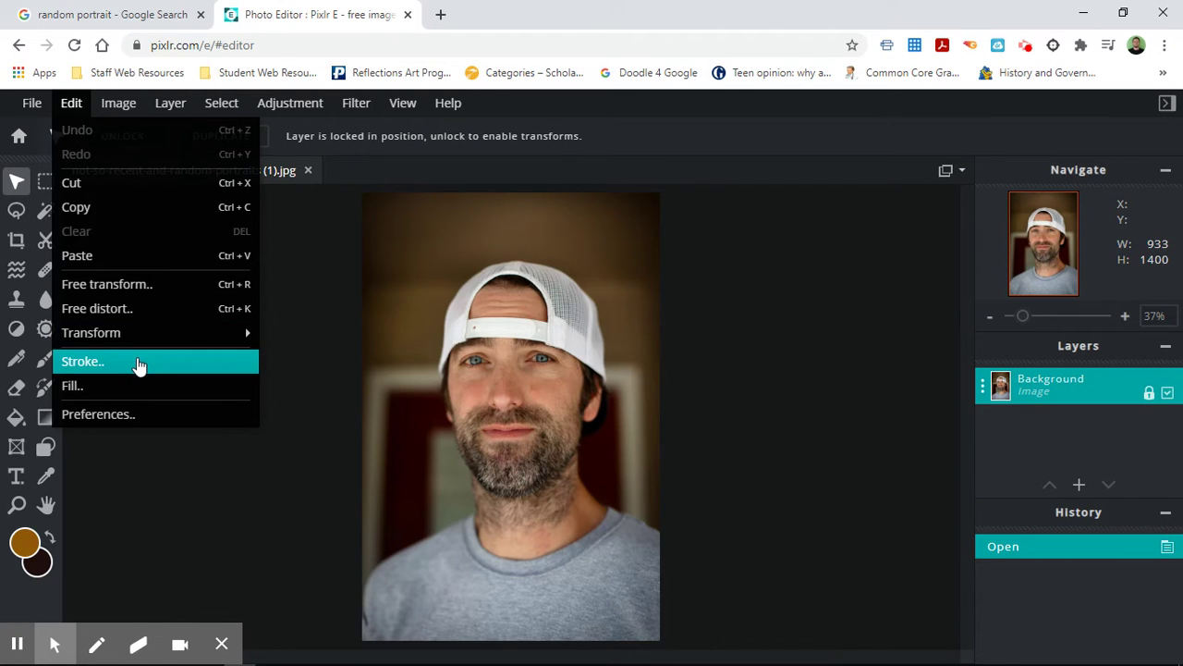
click(138, 366)
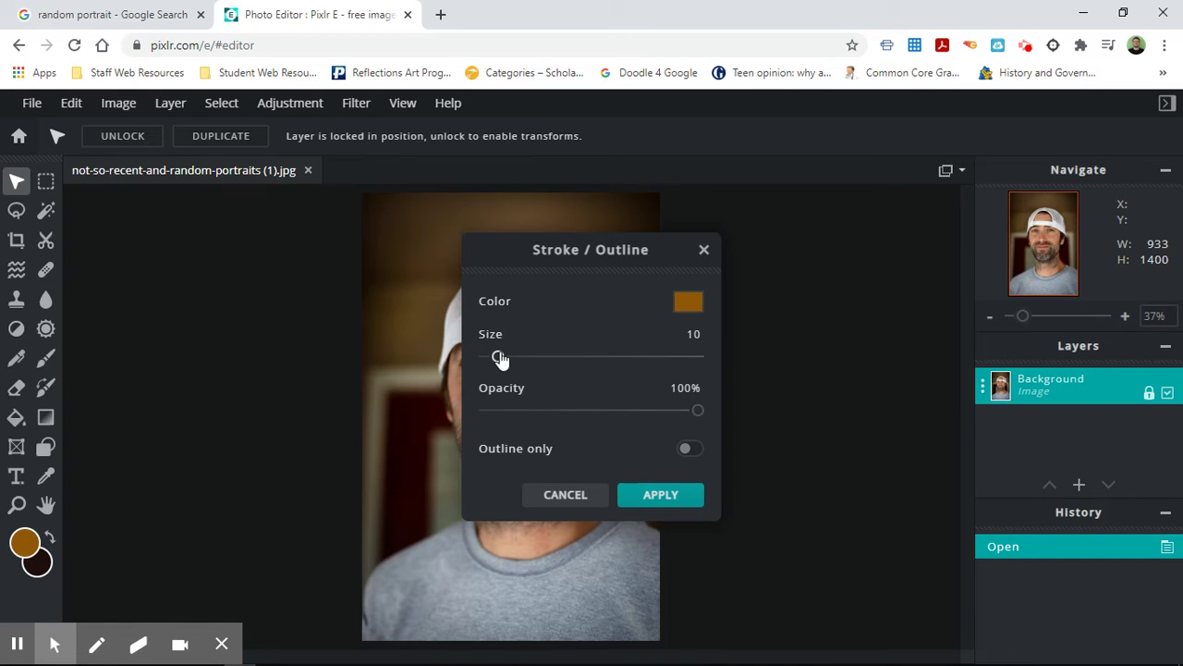
drag(499, 359, 611, 359)
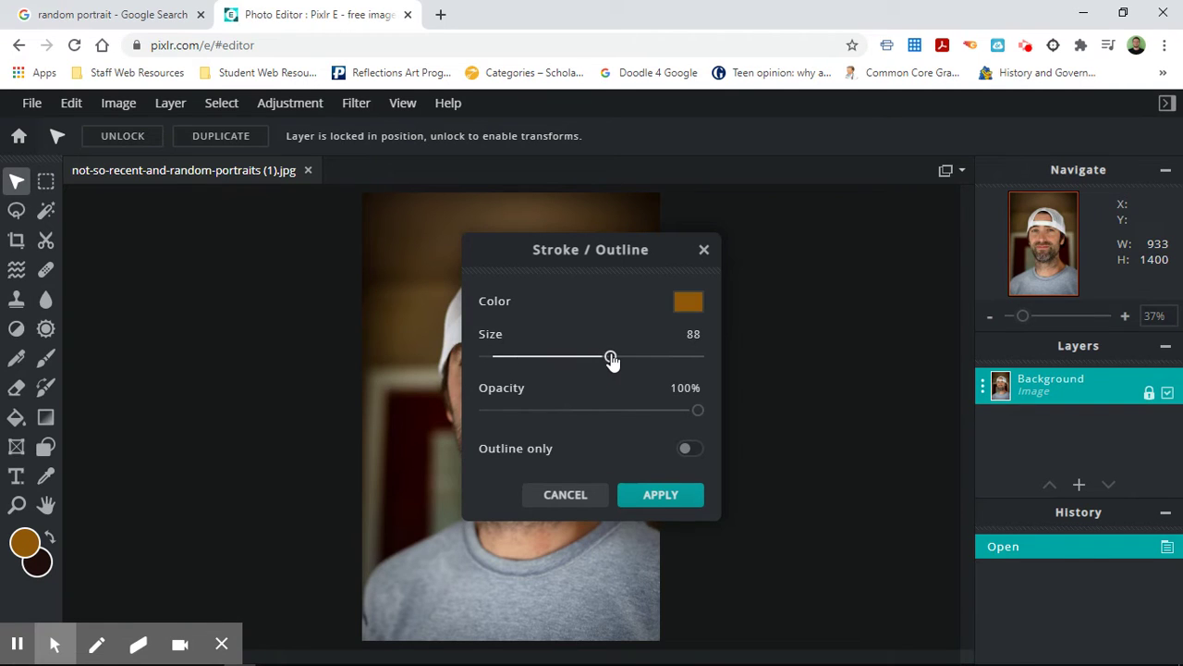
click(658, 498)
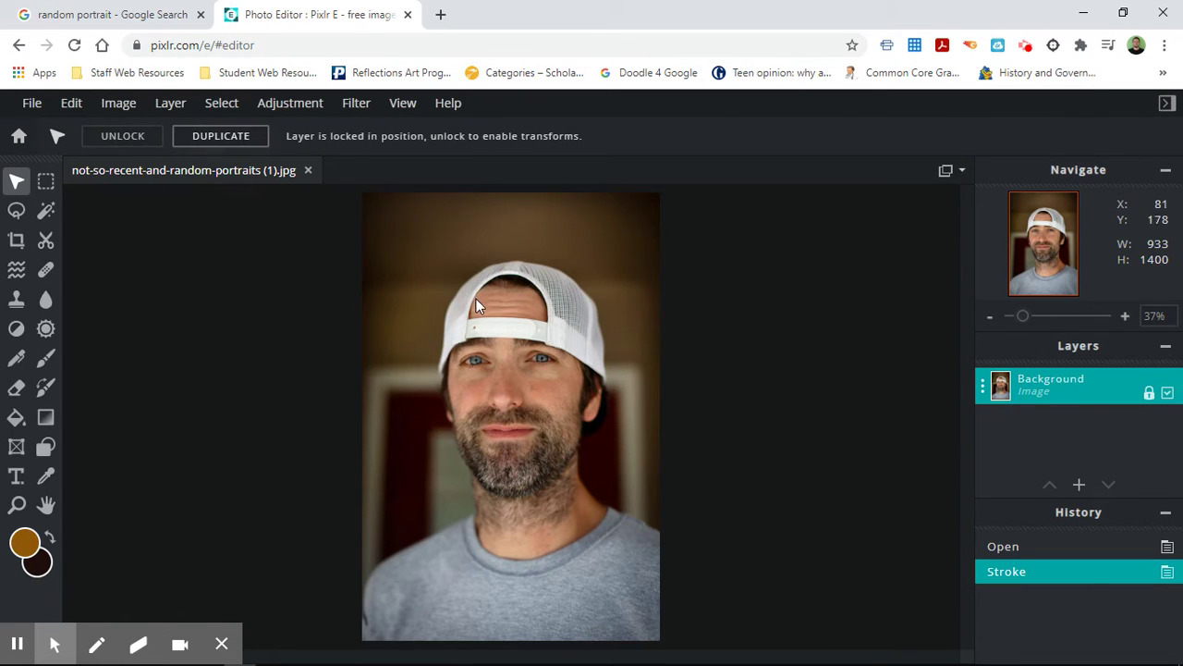
Step: Browse the Image, Edit, Layer and Select menus, finishing on the Layer menu
click(119, 106)
mouse_move(80, 109)
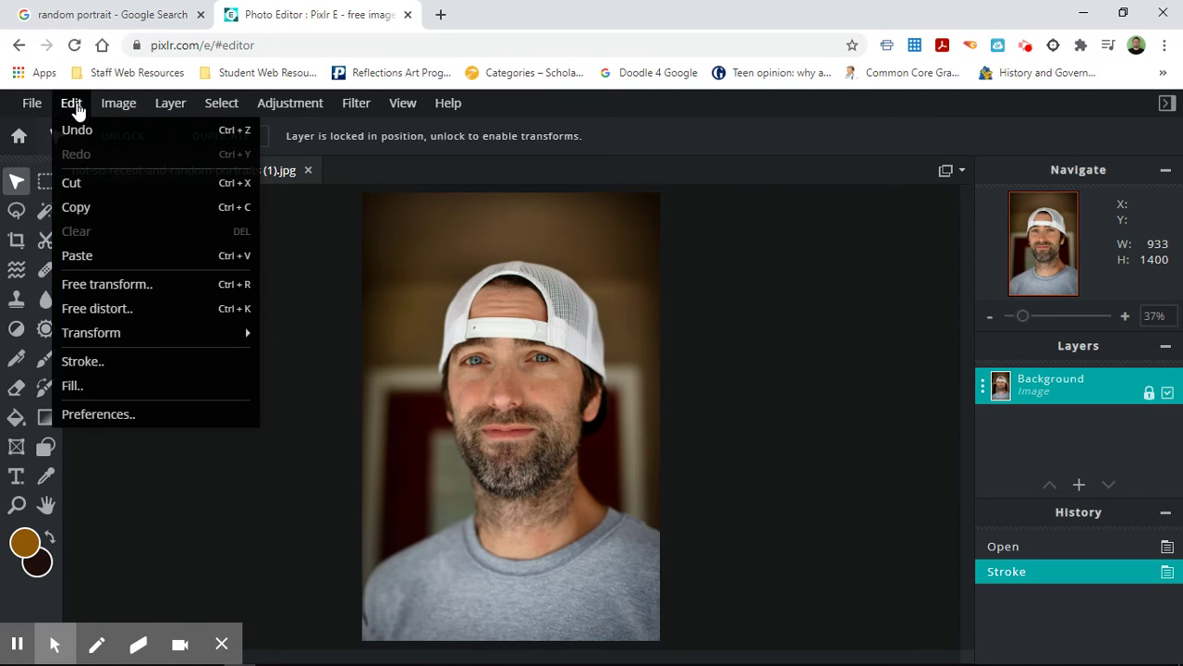
mouse_move(117, 109)
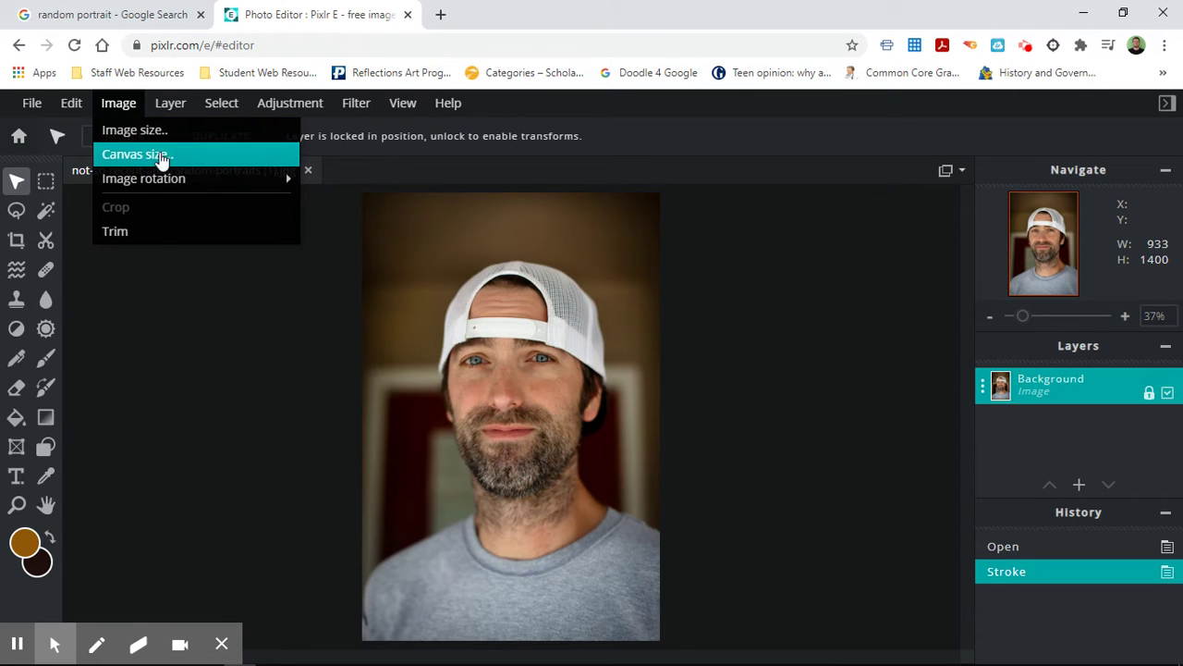
mouse_move(169, 108)
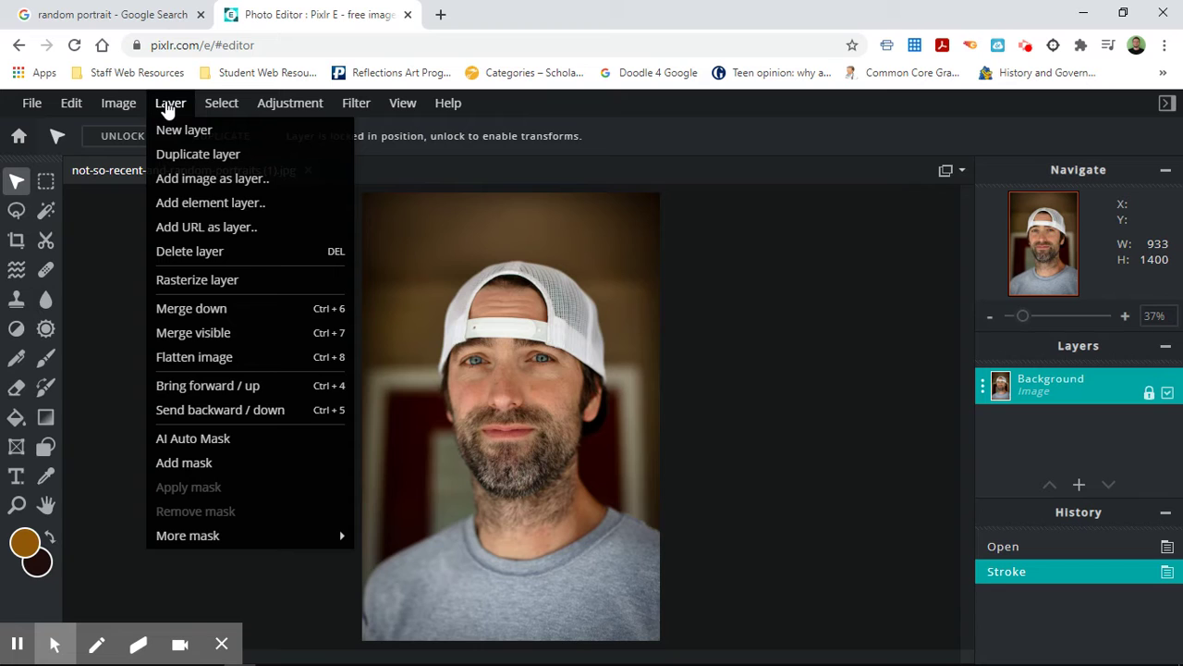
mouse_move(209, 108)
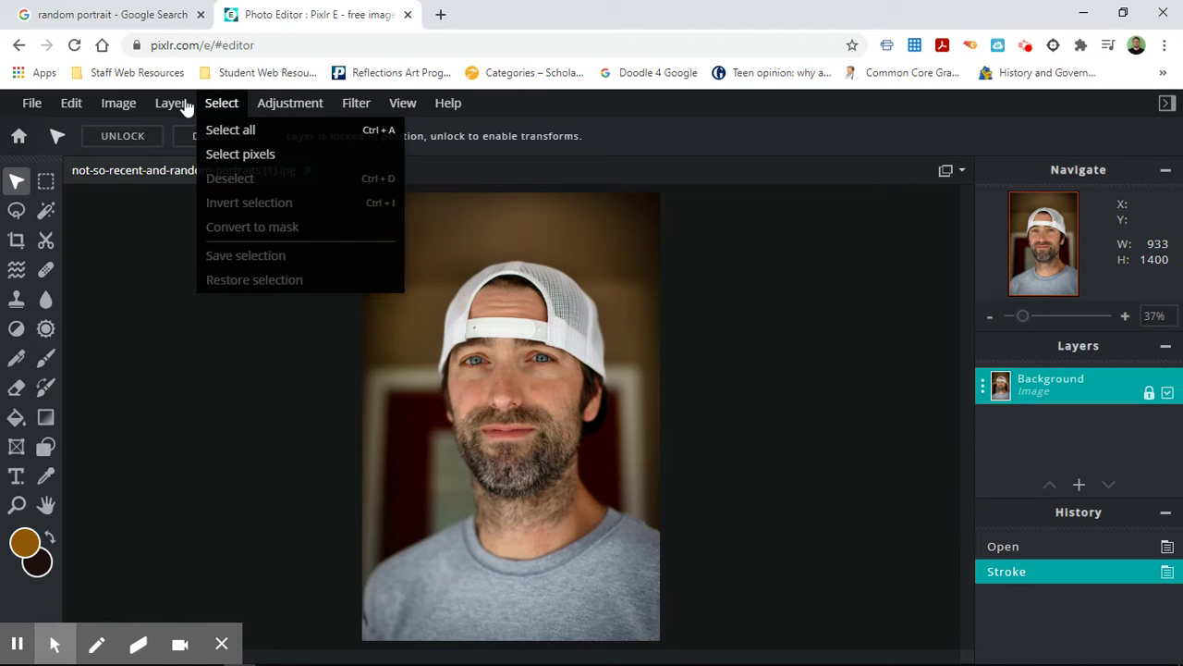
click(170, 108)
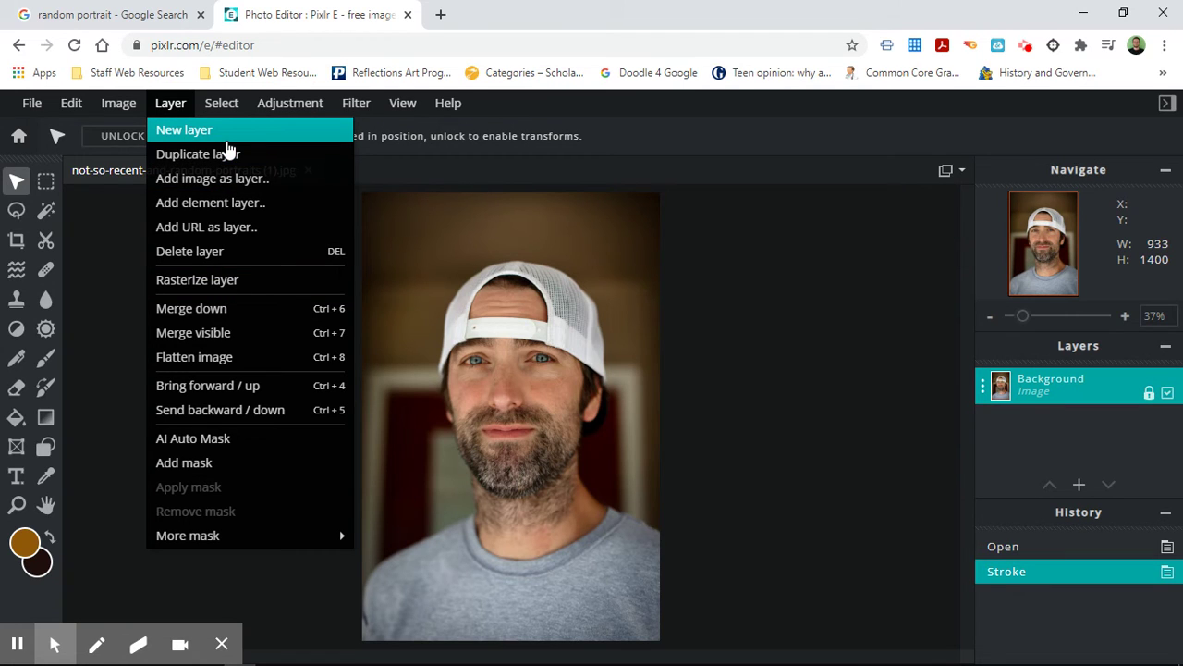
Step: Apply Select pixels and Select all to the portrait layer
click(223, 107)
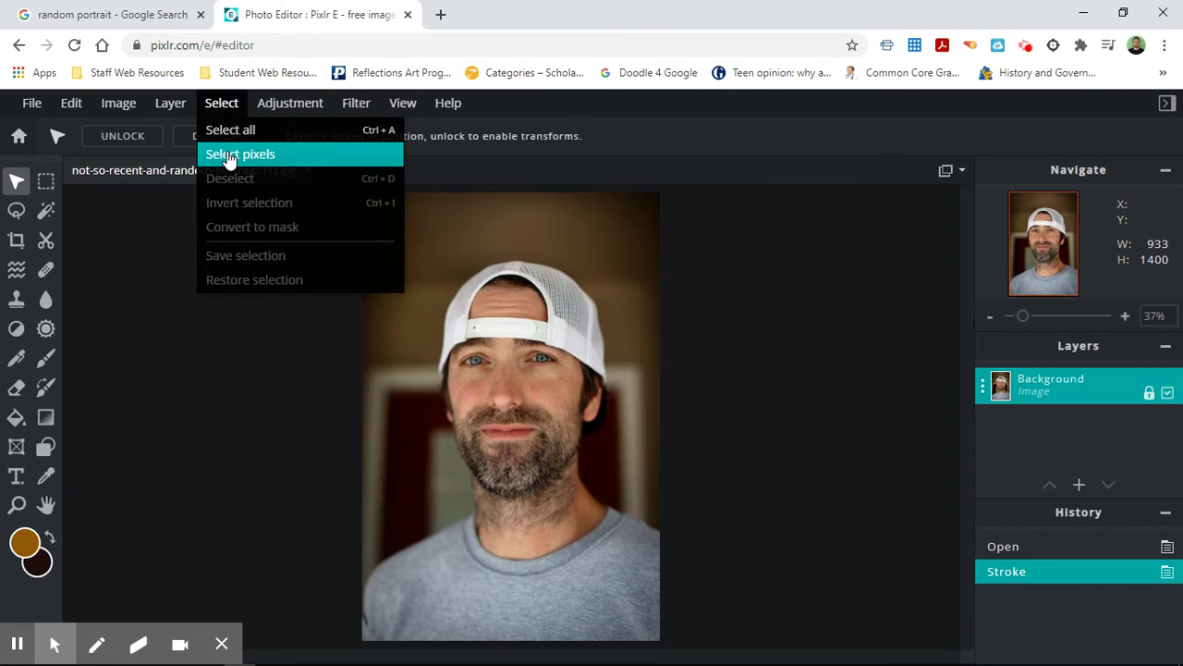
key(Return)
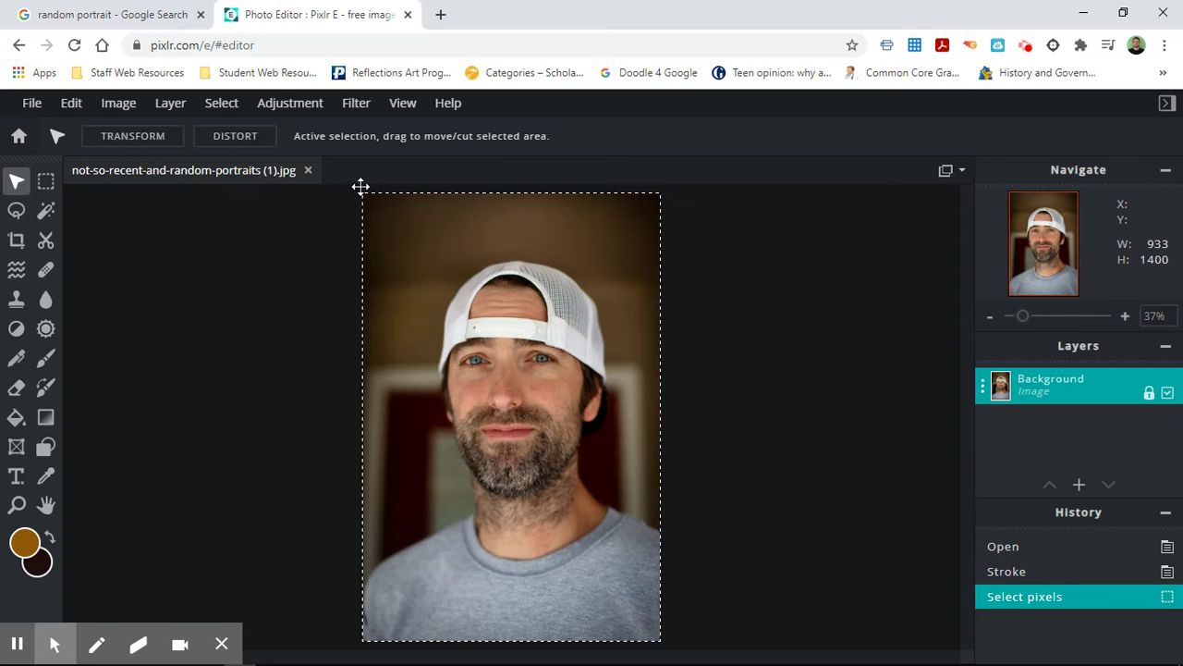
click(222, 104)
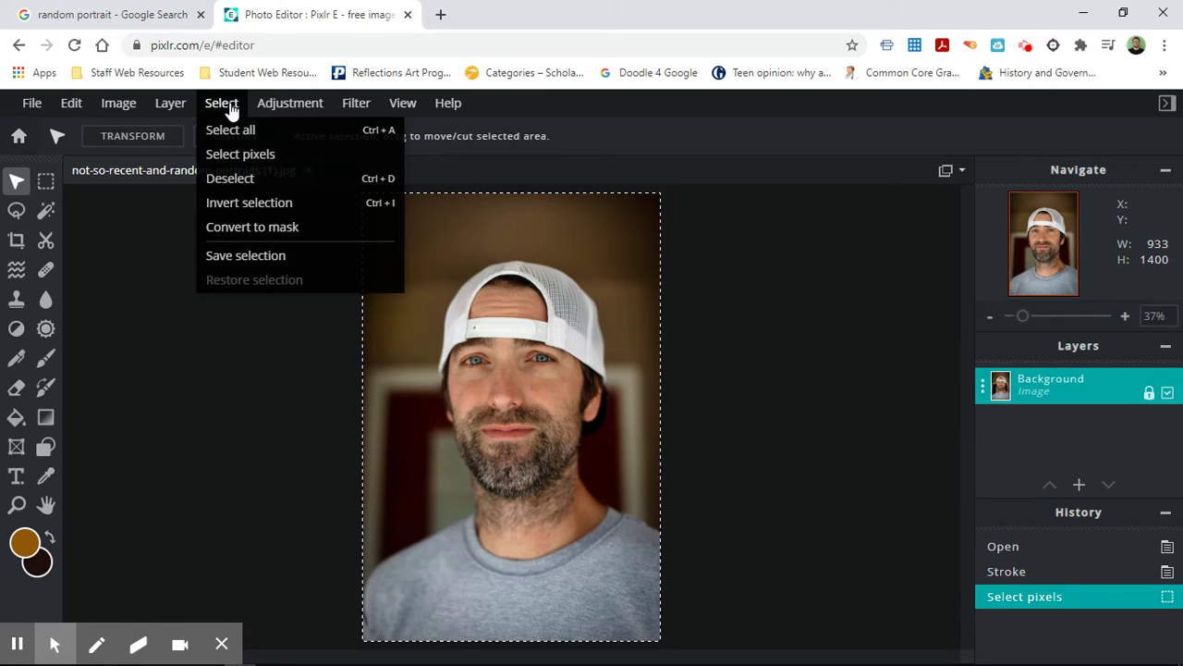
click(240, 137)
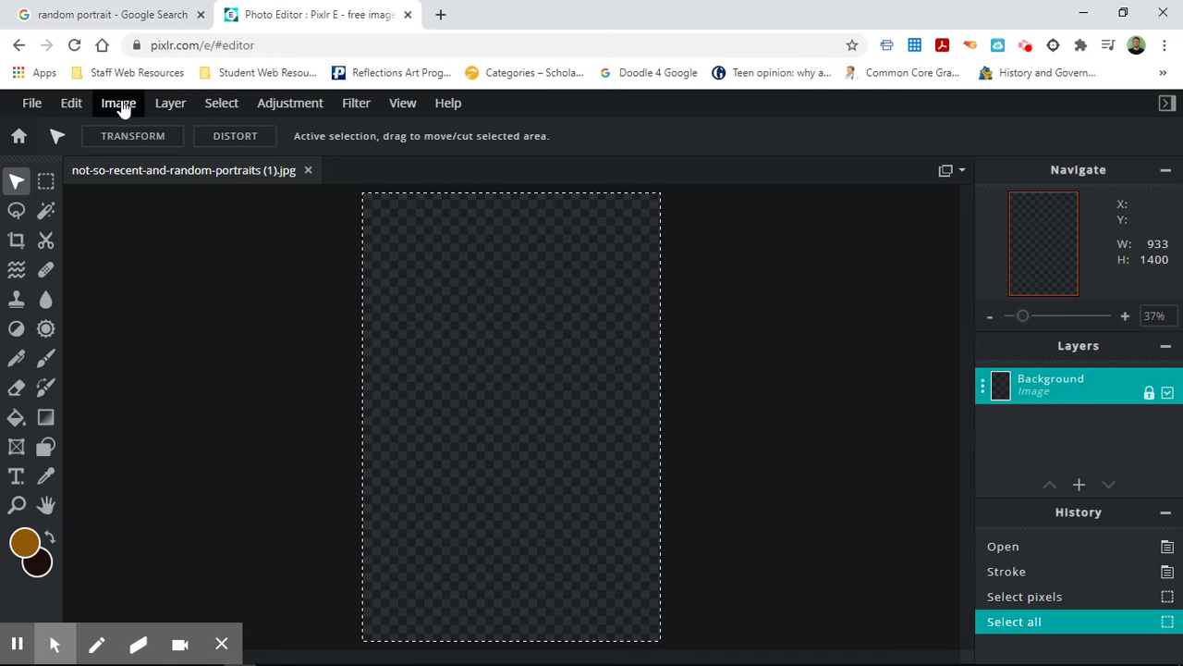
Step: Undo Select all, Select pixels and the stroke, returning to the Open state
click(70, 109)
click(76, 132)
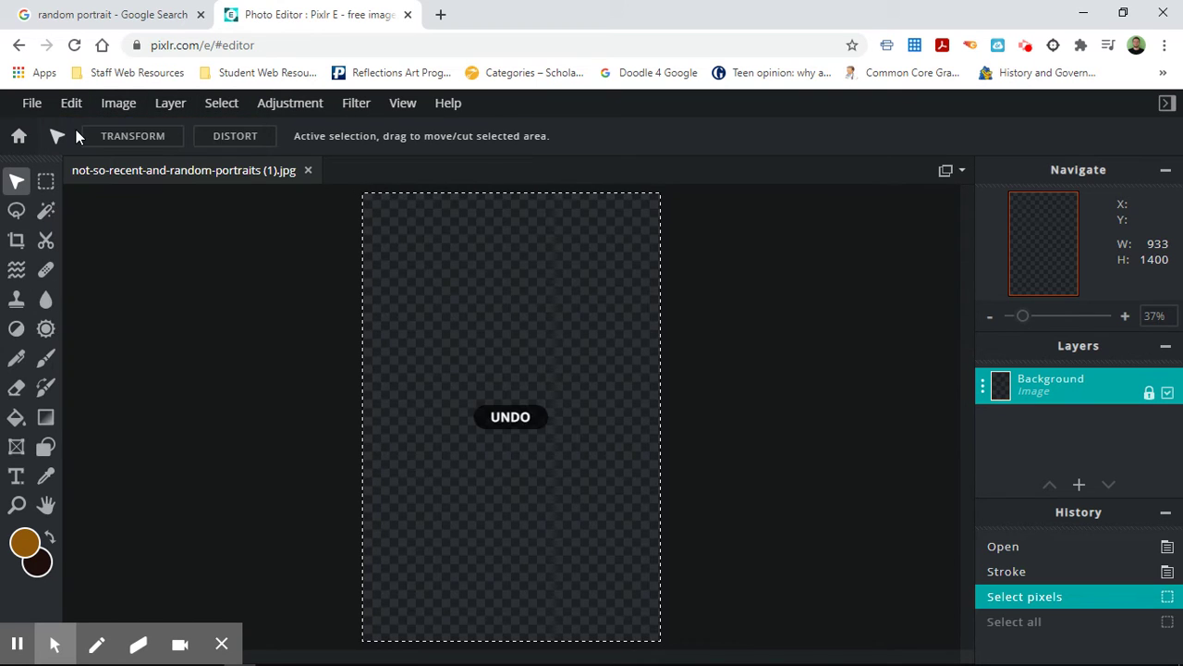
click(76, 104)
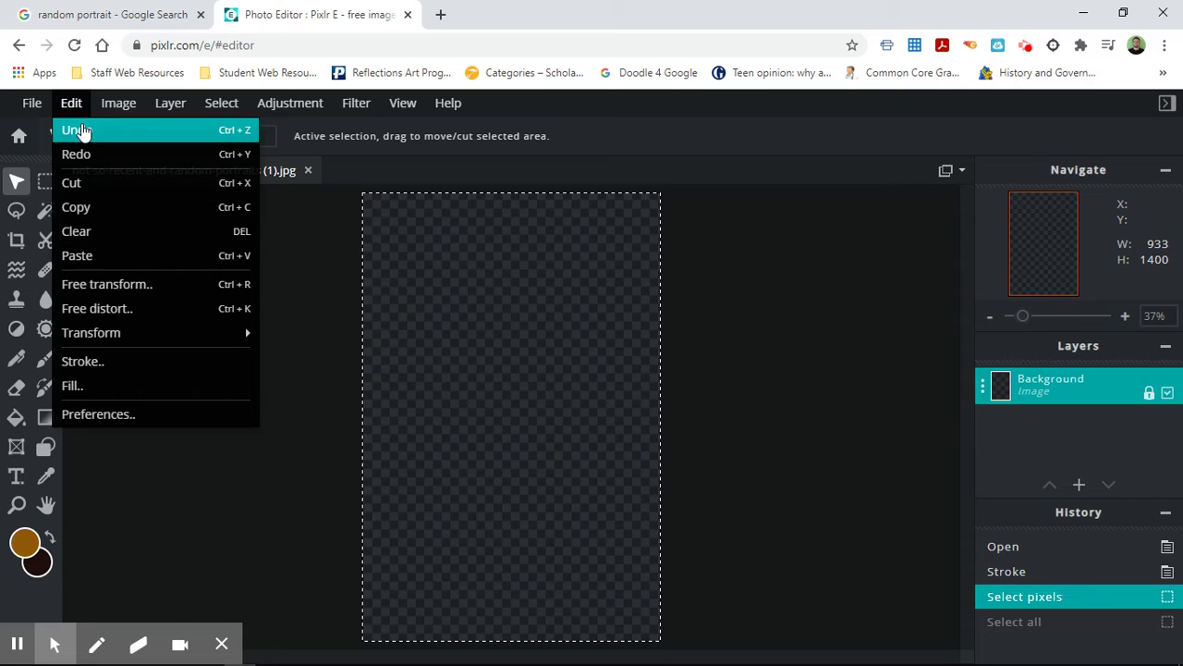
click(81, 131)
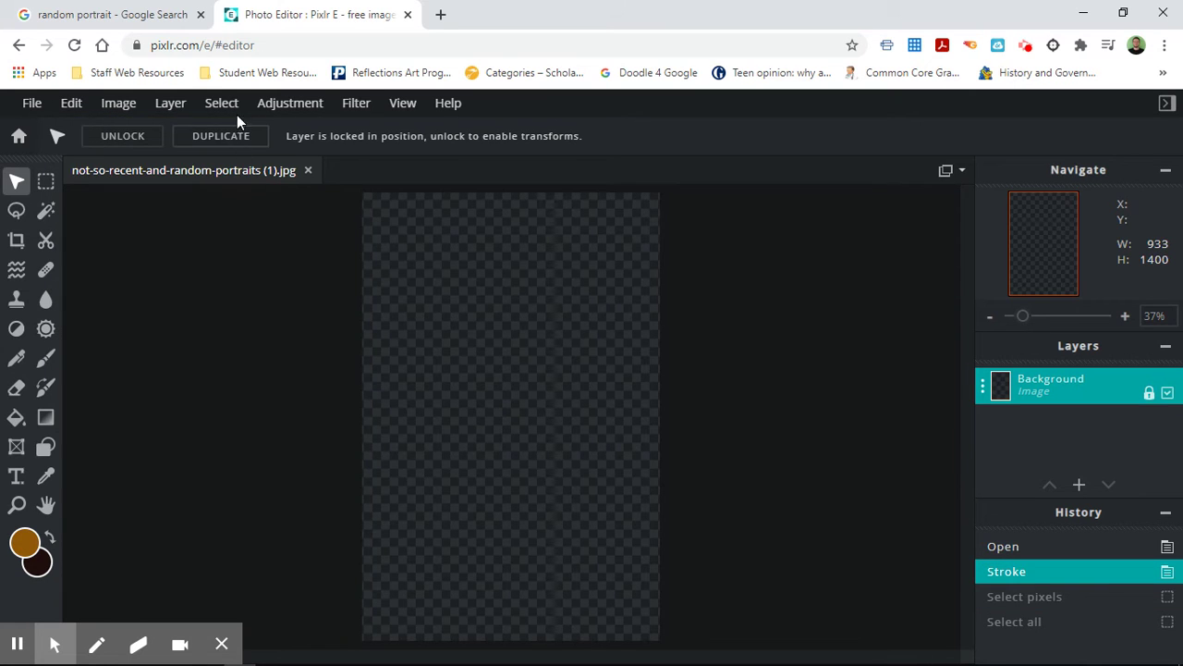
click(71, 104)
click(76, 132)
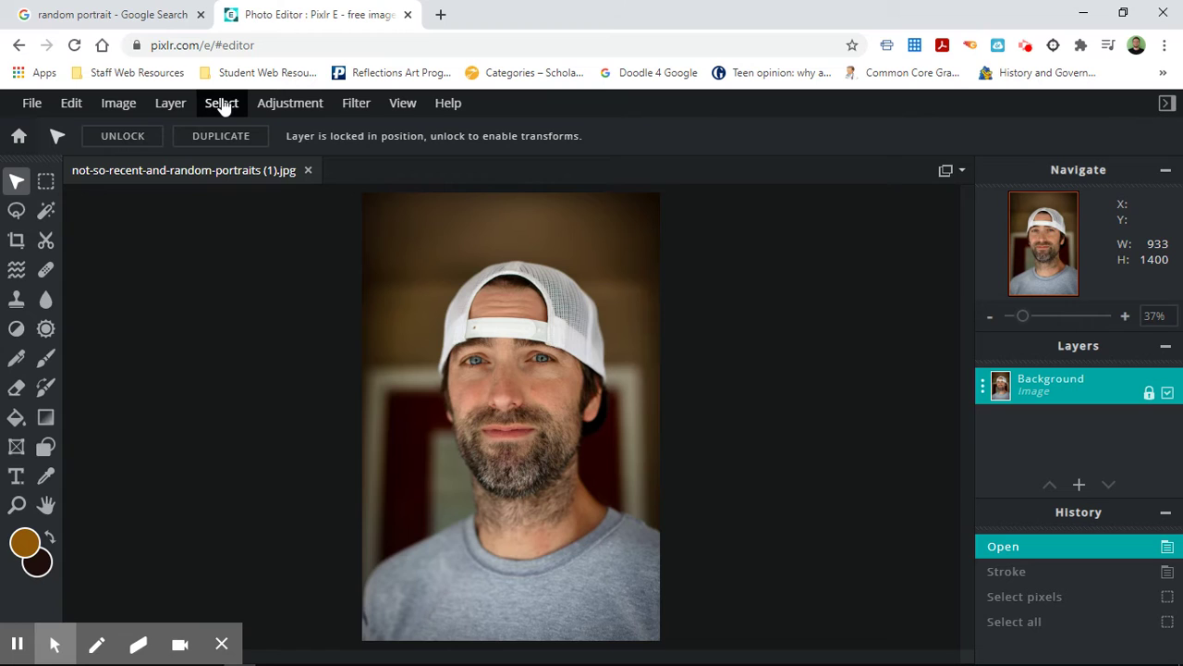
Step: Browse the Adjustment, Filter and View menus
click(304, 105)
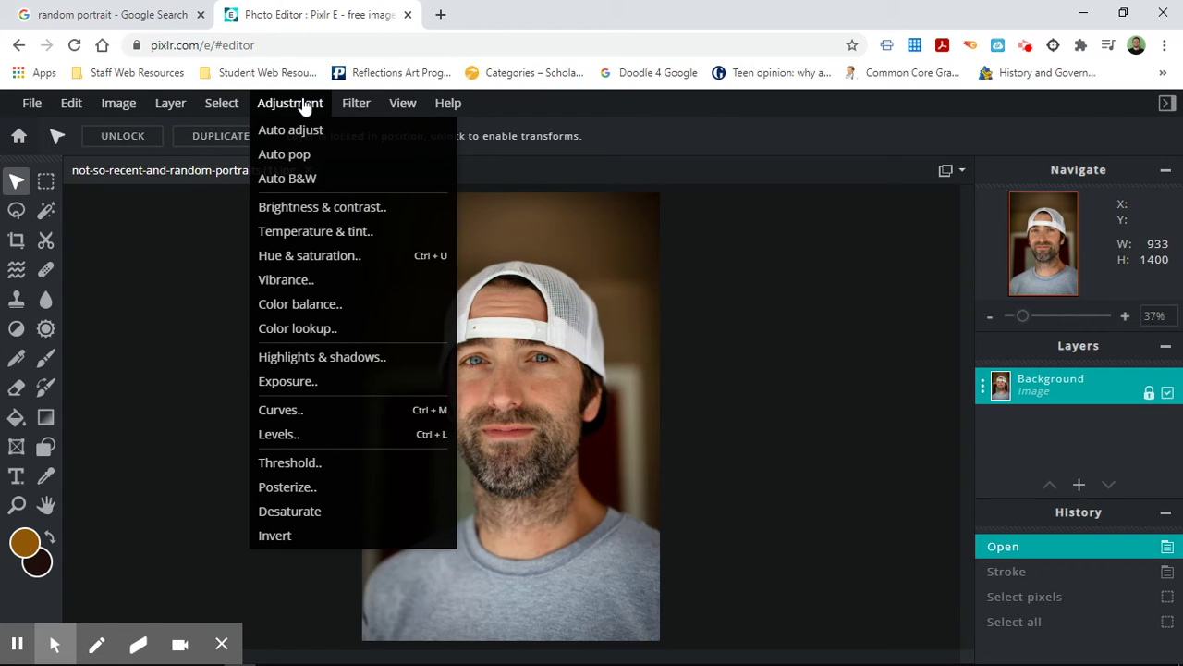
mouse_move(360, 106)
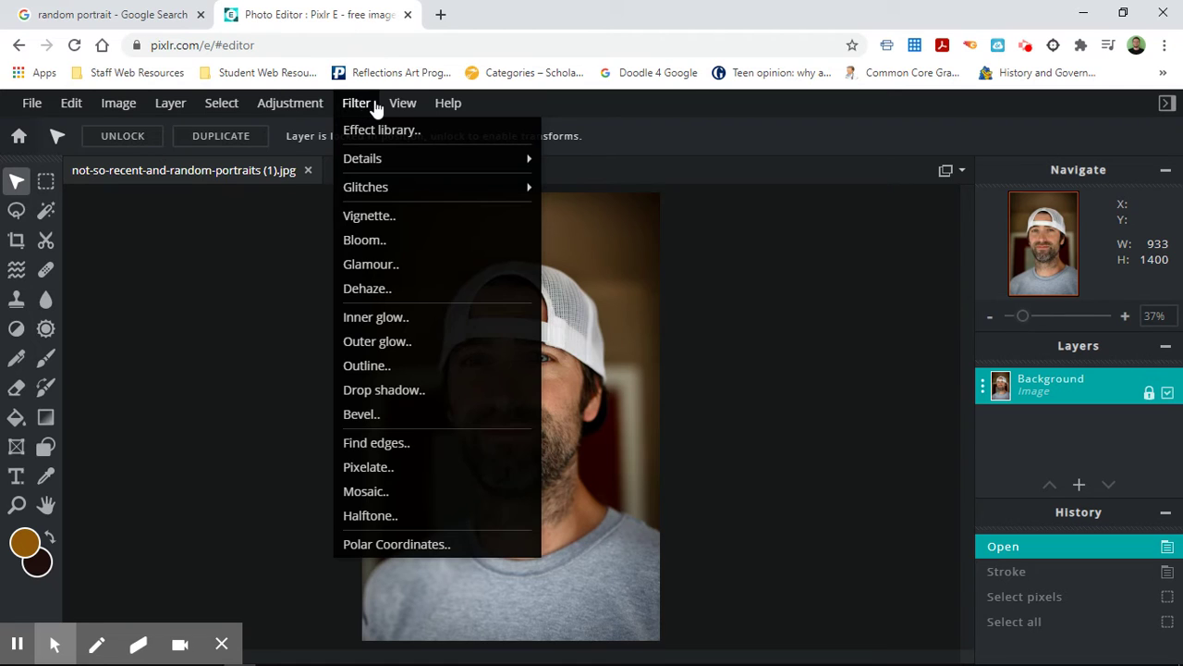
mouse_move(398, 109)
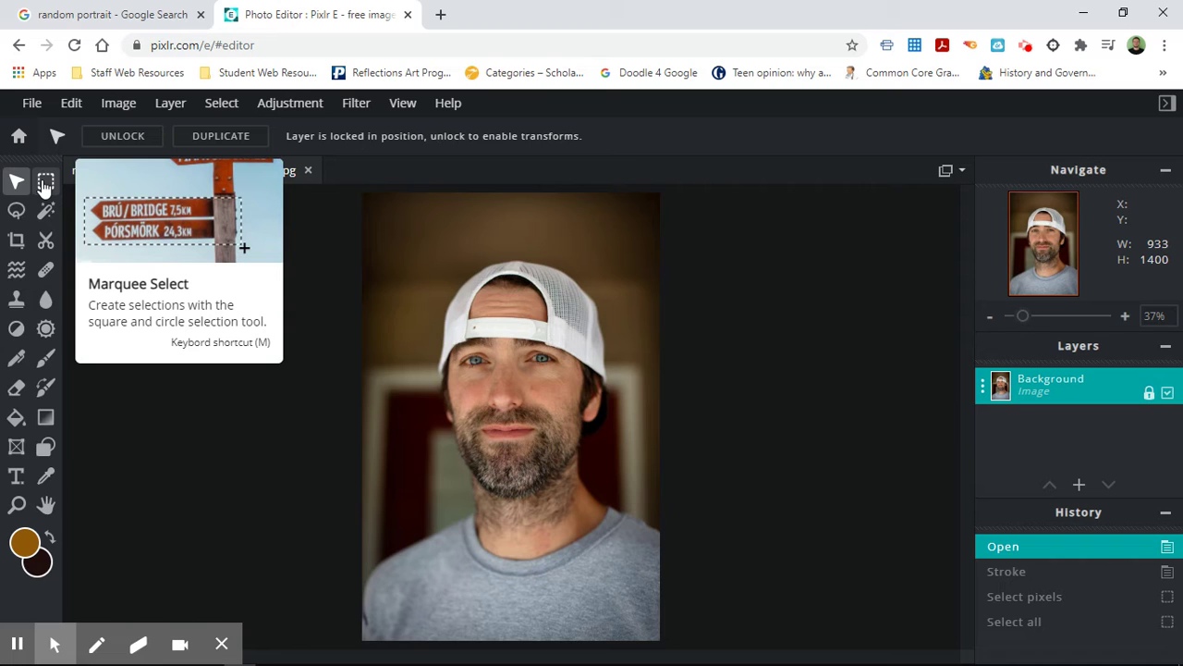
Step: Try the Marquee and Lasso tools, then select the white cap with the Magic Wand
click(45, 183)
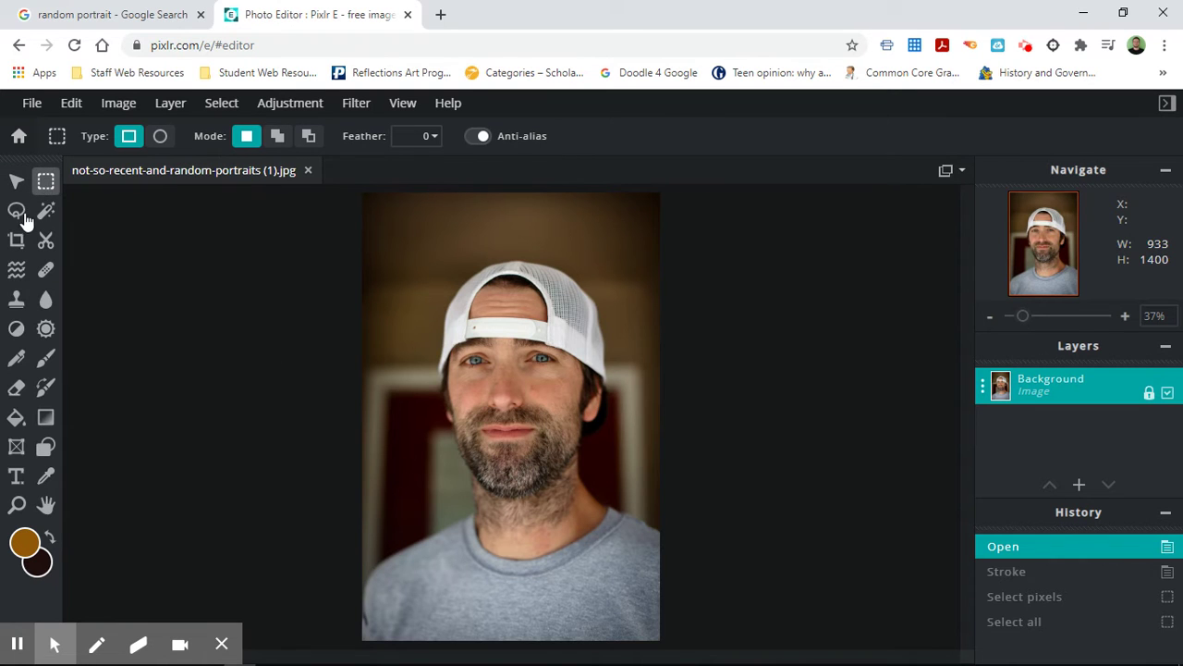
click(21, 220)
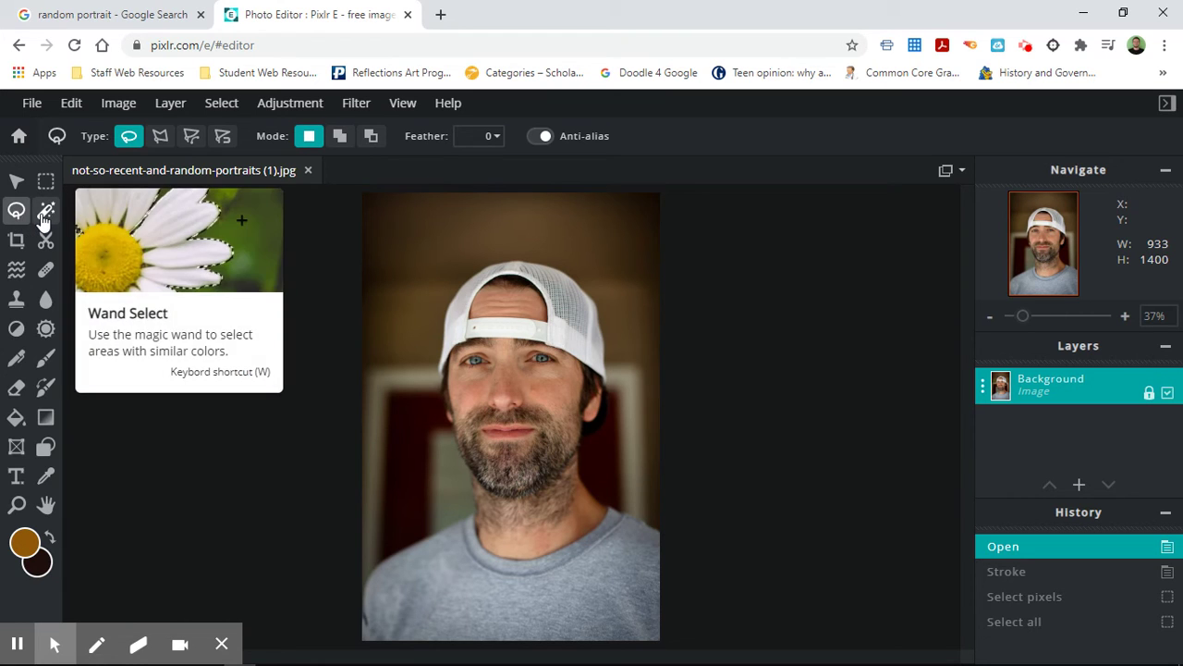
click(45, 213)
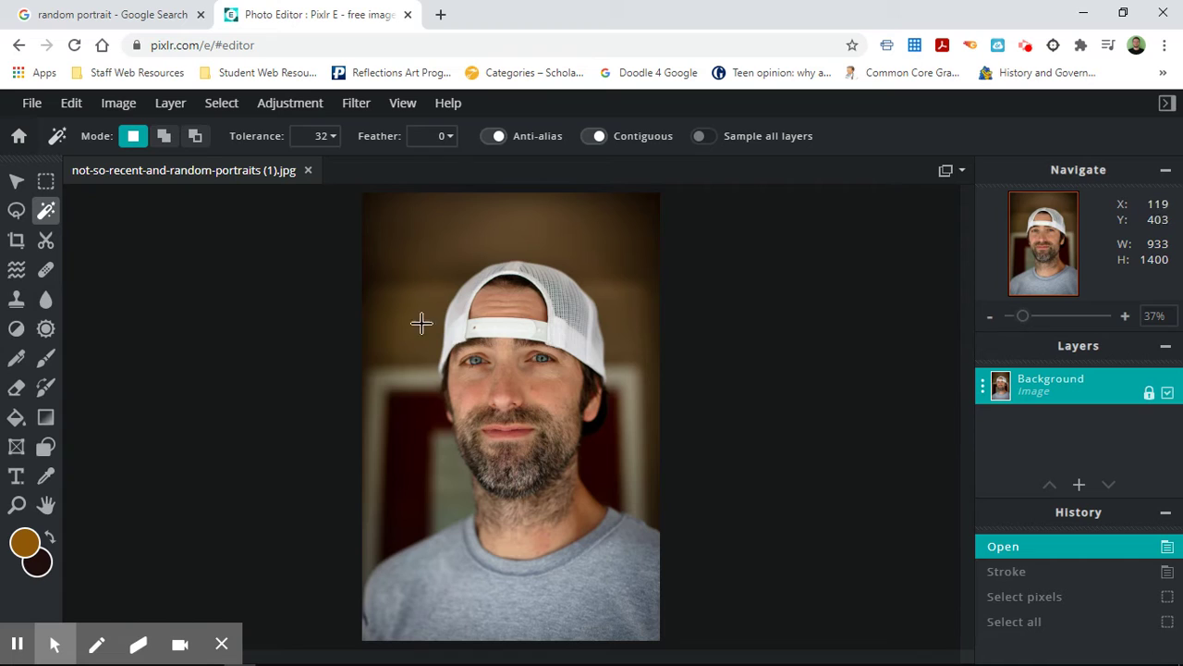
click(515, 327)
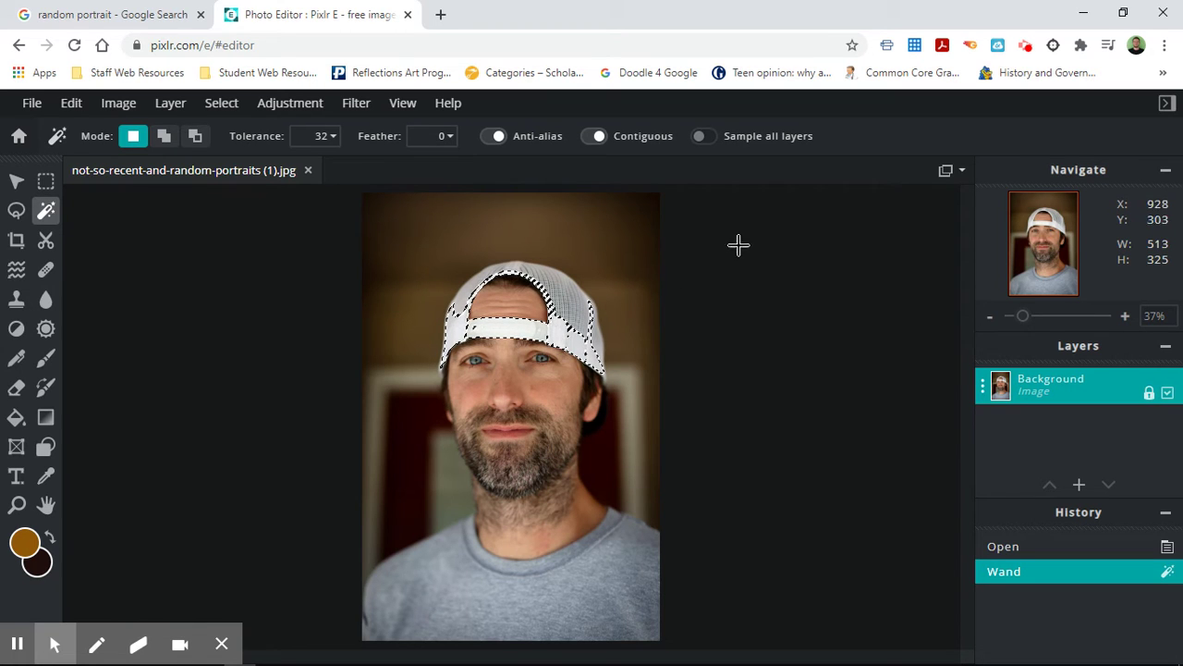
Step: Nudge the selected cap with the Move tool, then undo the move
click(17, 182)
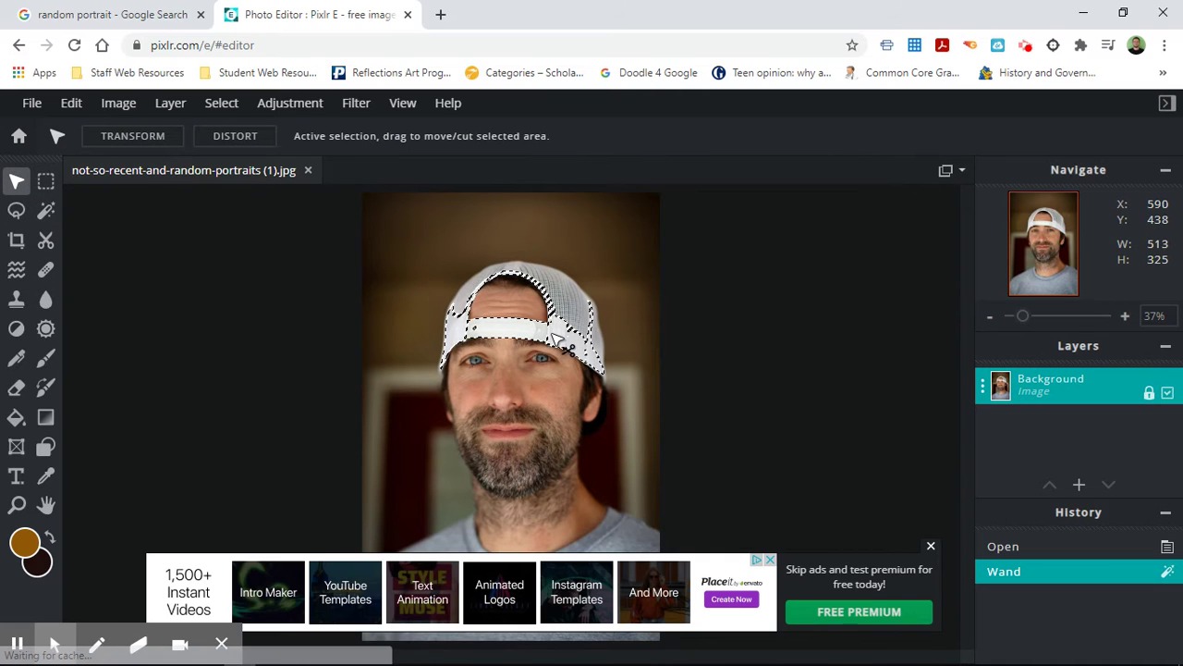
mouse_move(552, 334)
mouse_down()
mouse_move(596, 344)
mouse_move(644, 311)
mouse_move(635, 344)
mouse_move(493, 255)
mouse_move(553, 328)
mouse_up()
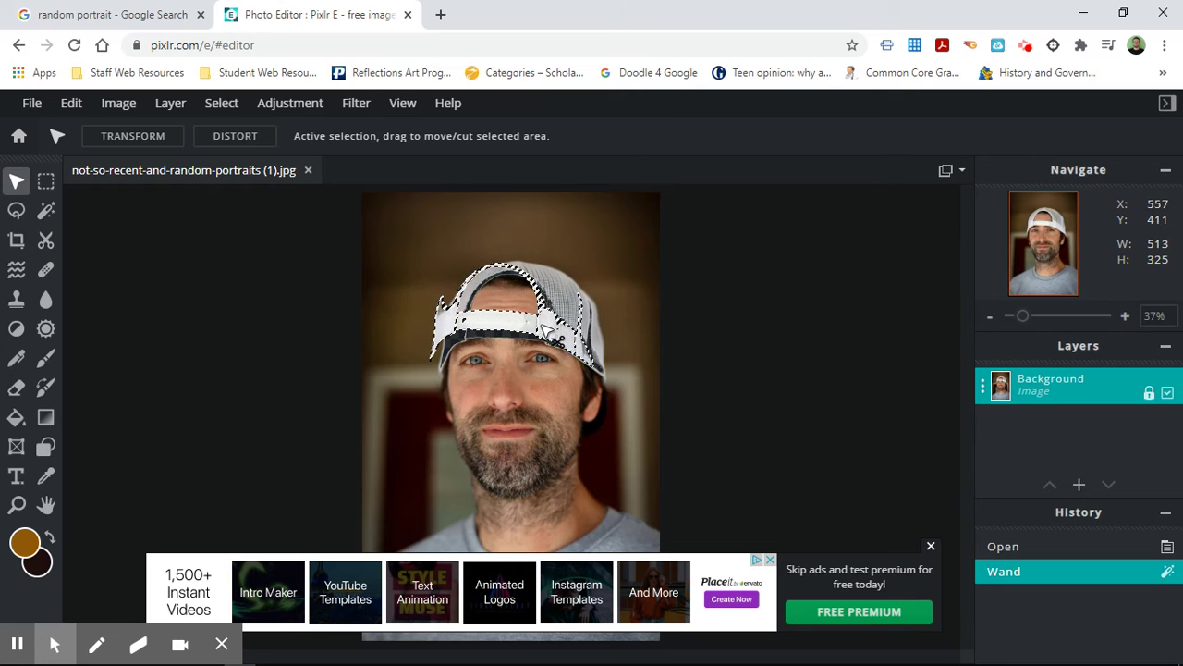
click(71, 103)
click(83, 127)
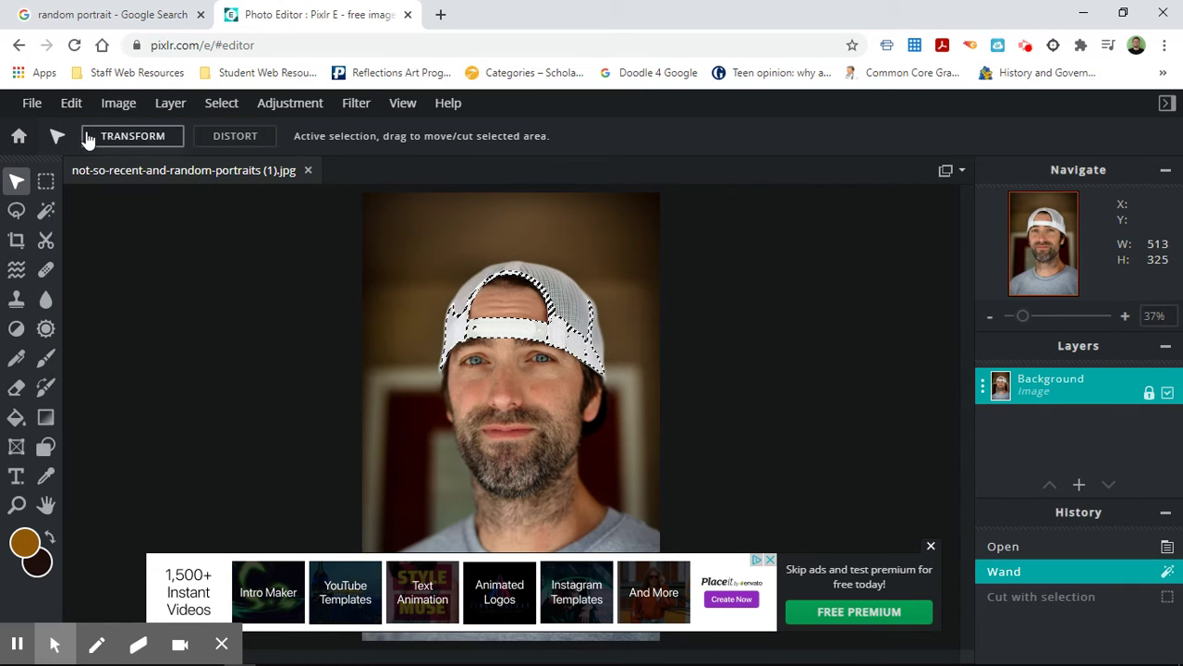
Step: Deselect the cap and close the advertisement banner over the photo
click(225, 107)
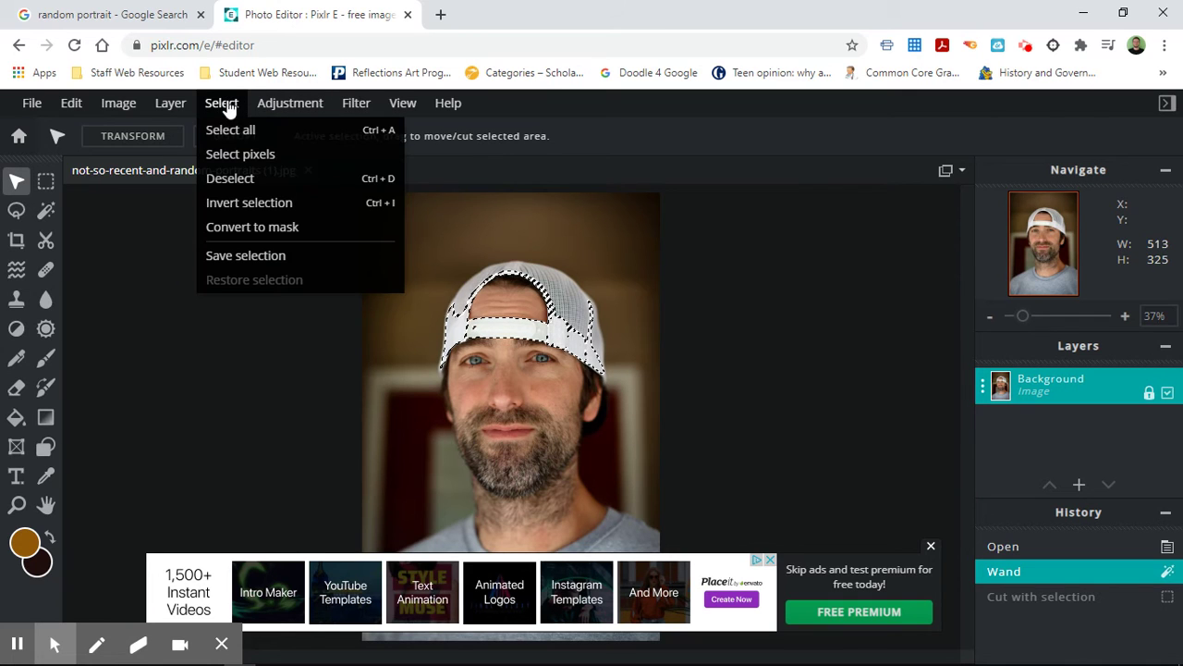
click(238, 179)
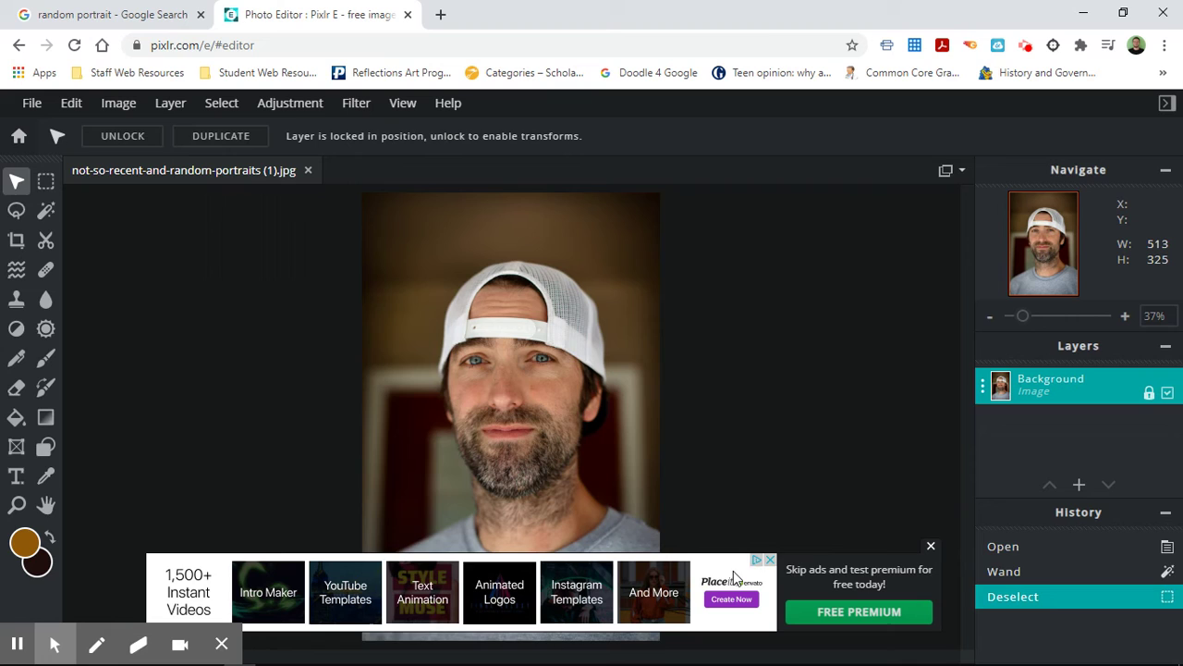
click(931, 547)
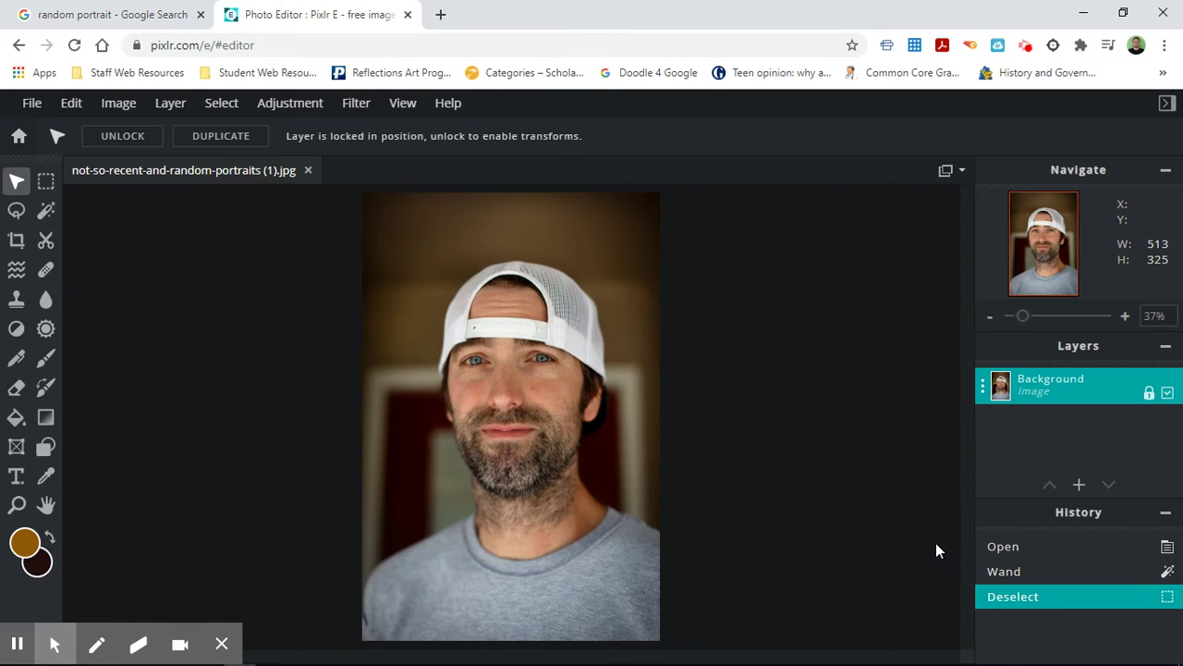
Step: Mask a small rectangle near the chin with the Cutout/Mask tool, then undo it with Ctrl+Z
click(47, 242)
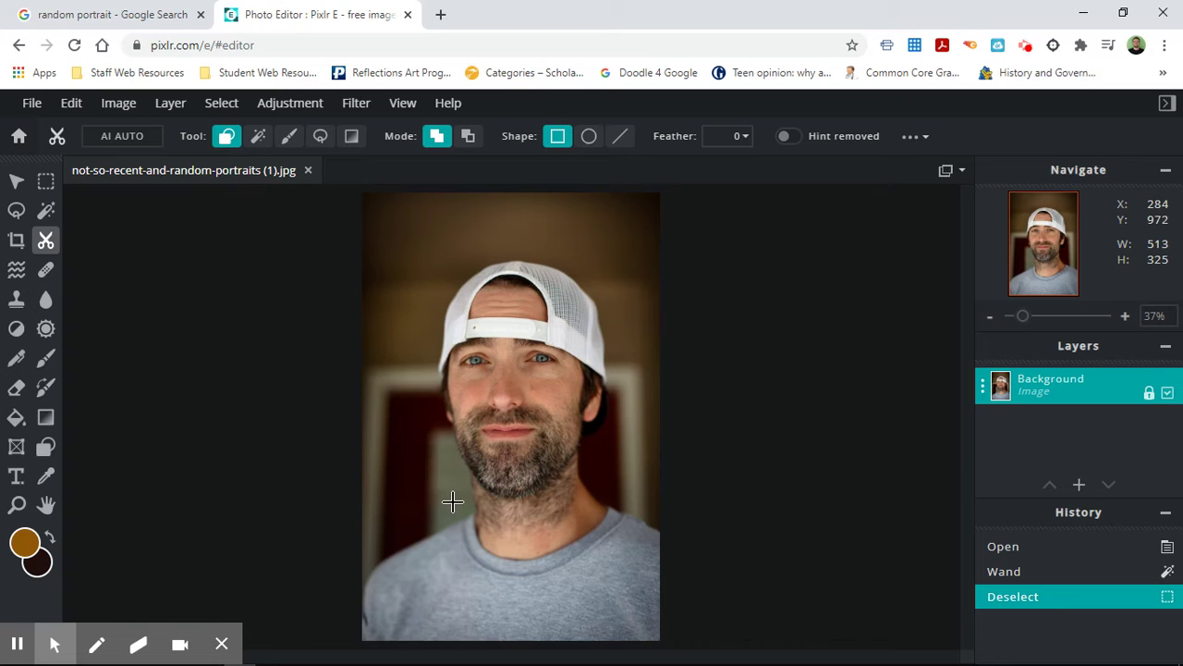
drag(452, 501, 398, 445)
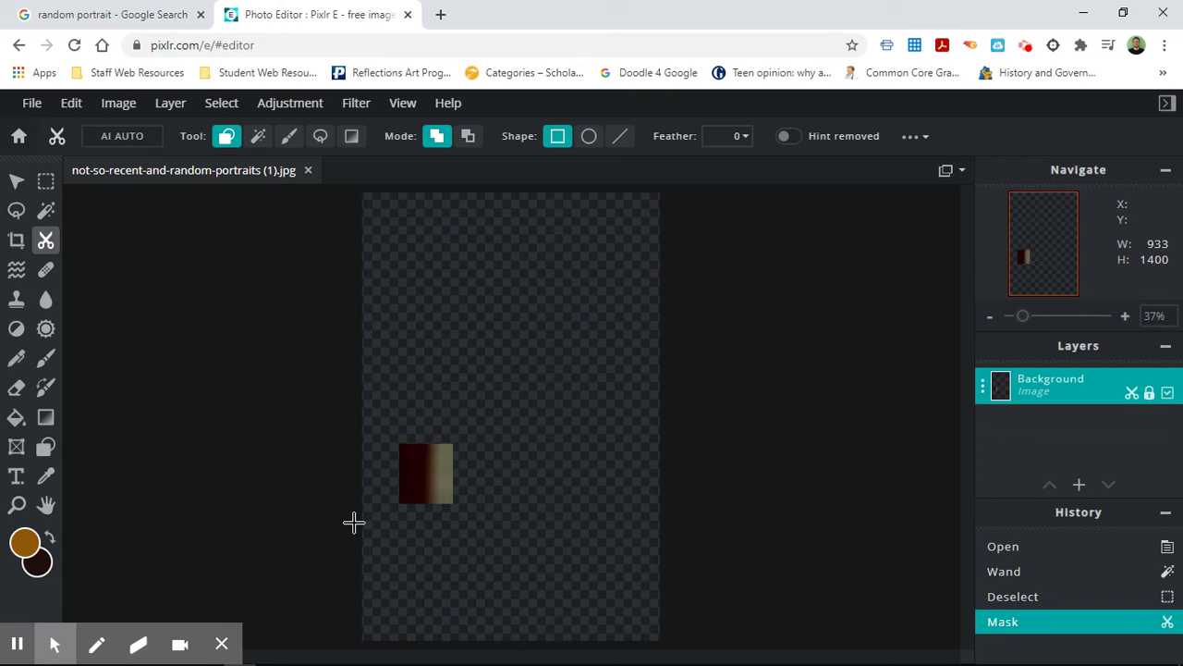
key(ctrl+z)
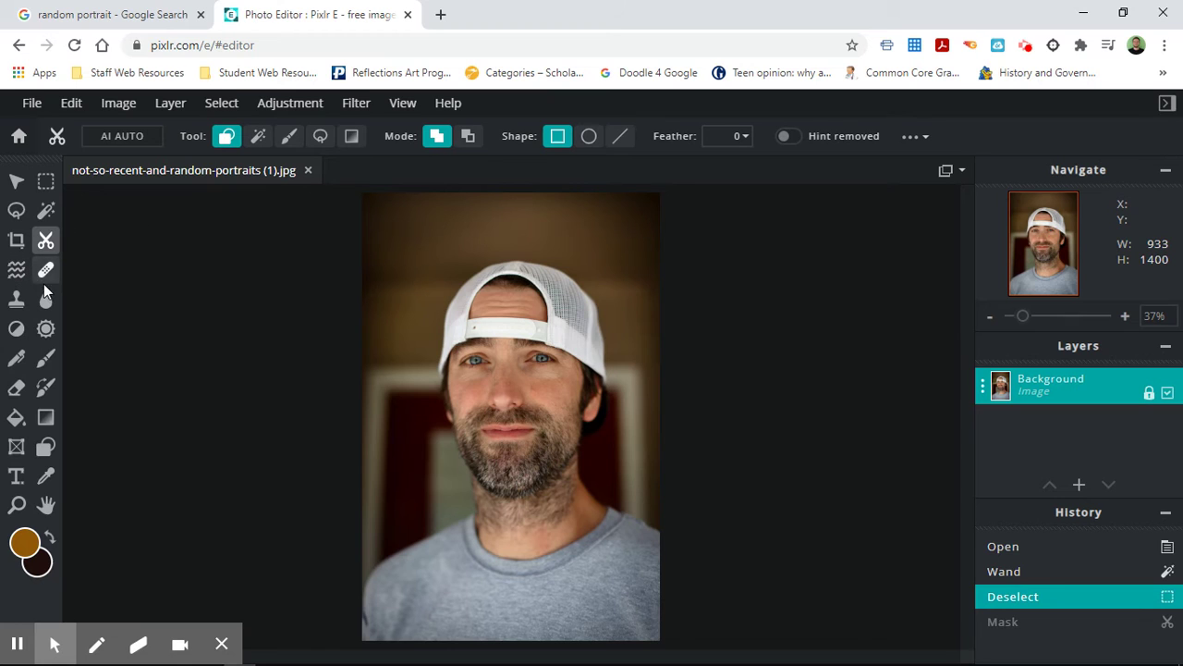
Step: Lasso around the man's head, delete it, then undo to restore the head
click(16, 210)
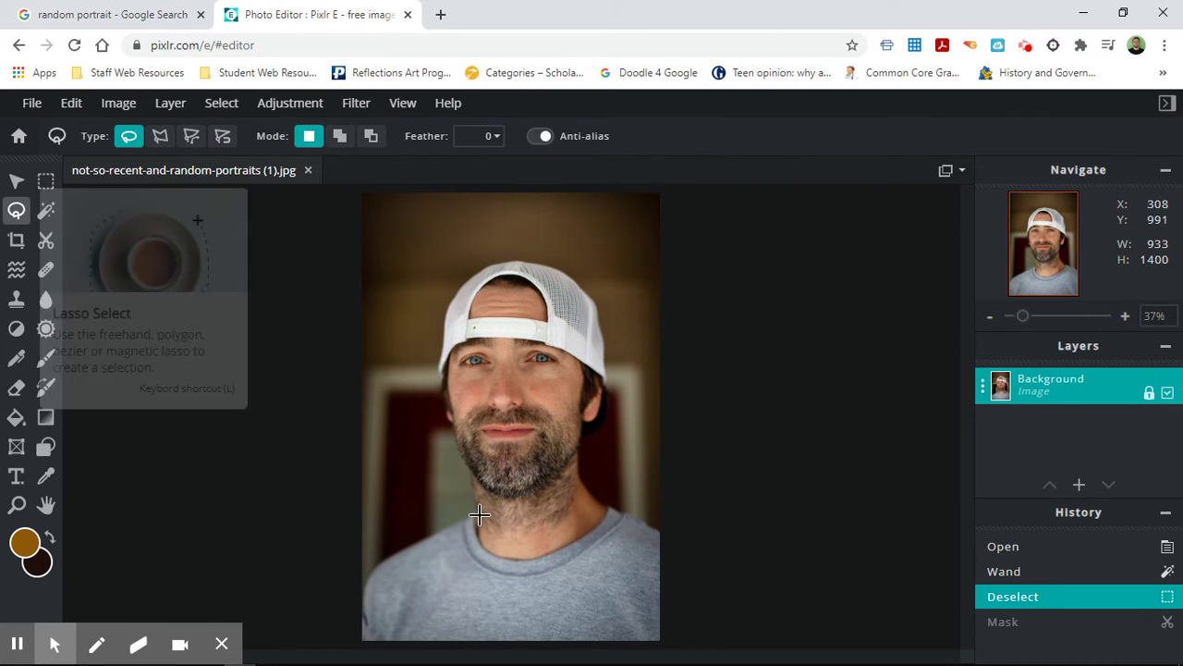
mouse_move(467, 507)
mouse_down()
mouse_move(461, 466)
mouse_move(436, 447)
mouse_move(419, 368)
mouse_move(429, 278)
mouse_move(468, 252)
mouse_move(546, 249)
mouse_move(609, 286)
mouse_move(621, 391)
mouse_move(592, 452)
mouse_move(593, 480)
mouse_move(545, 515)
mouse_move(469, 505)
mouse_up()
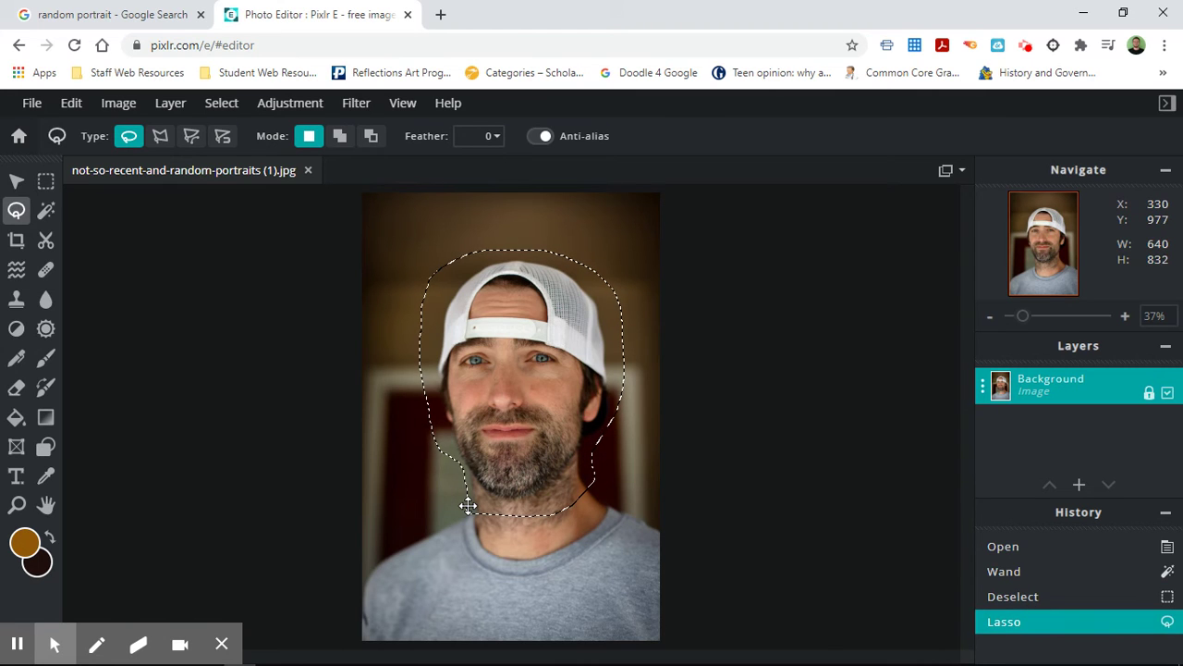
key(Delete)
key(ctrl+z)
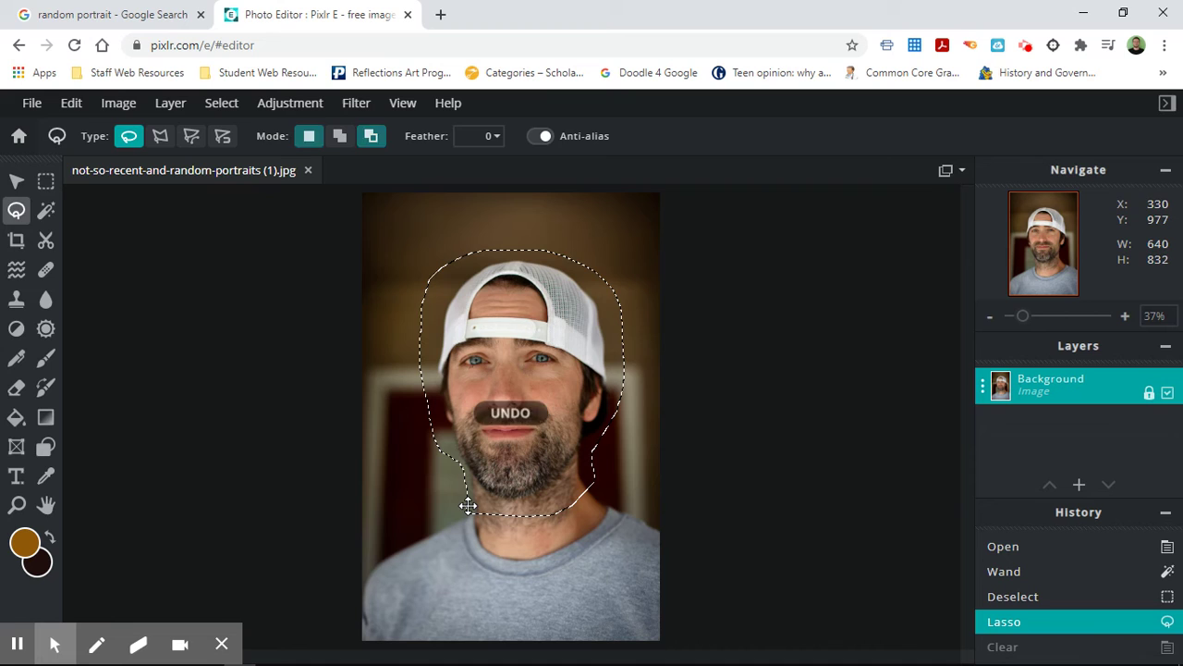
Step: Invert the selection to the background, delete it, then undo the deletion
click(218, 105)
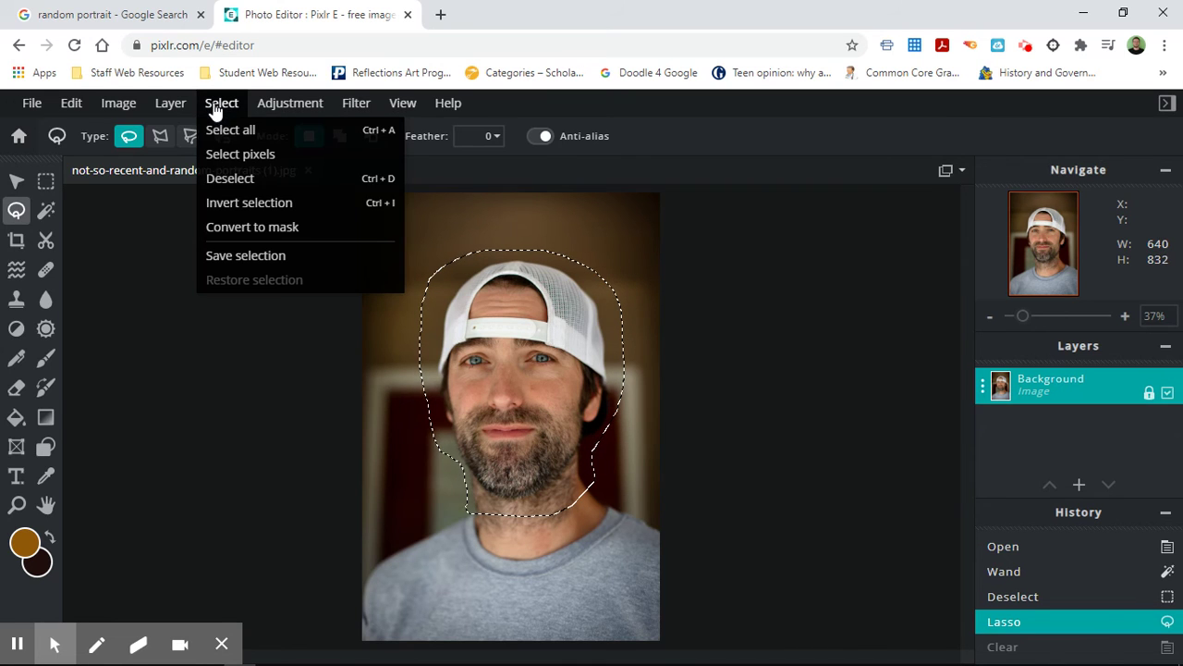
click(252, 205)
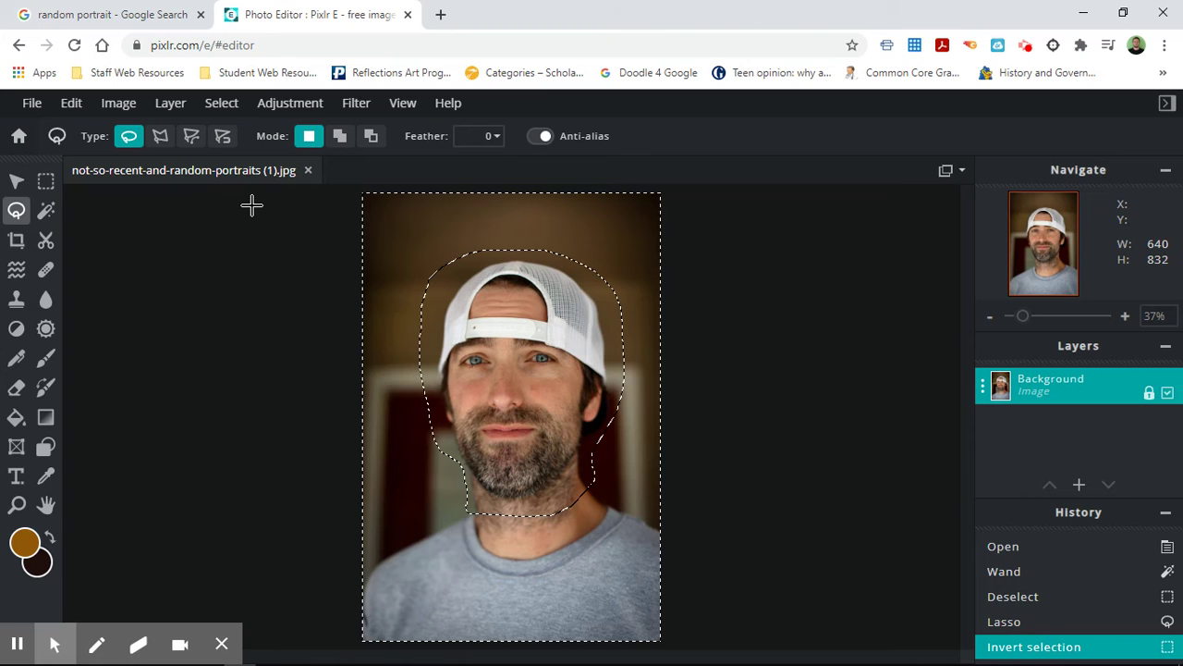
key(Delete)
key(ctrl+z)
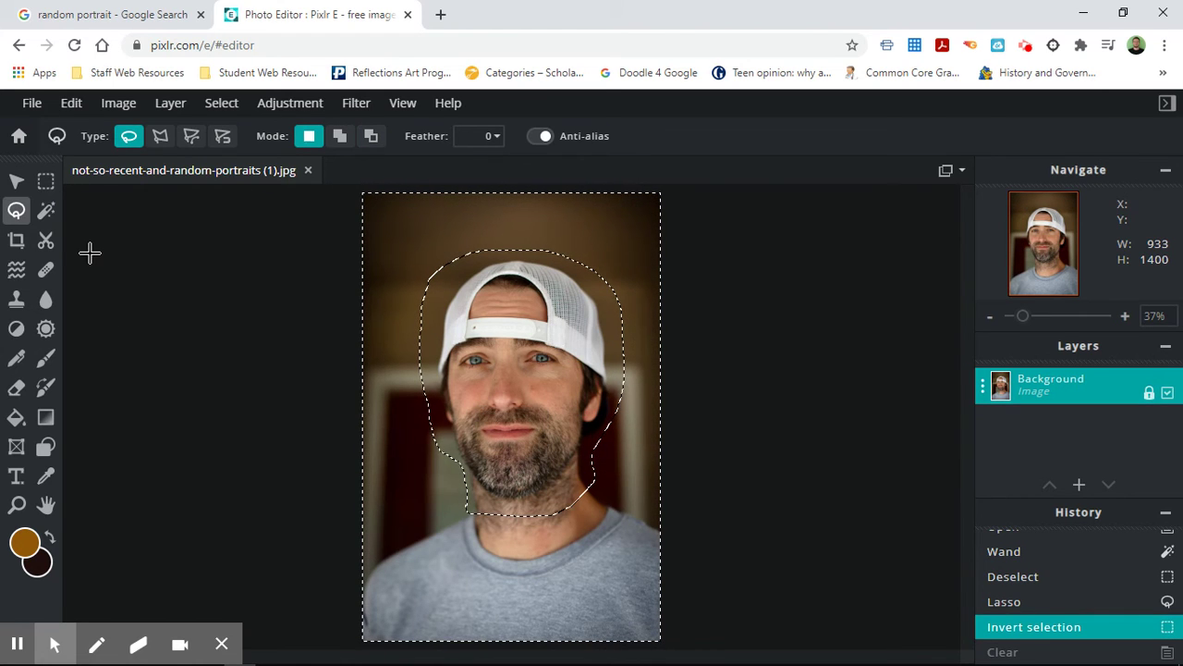
click(17, 269)
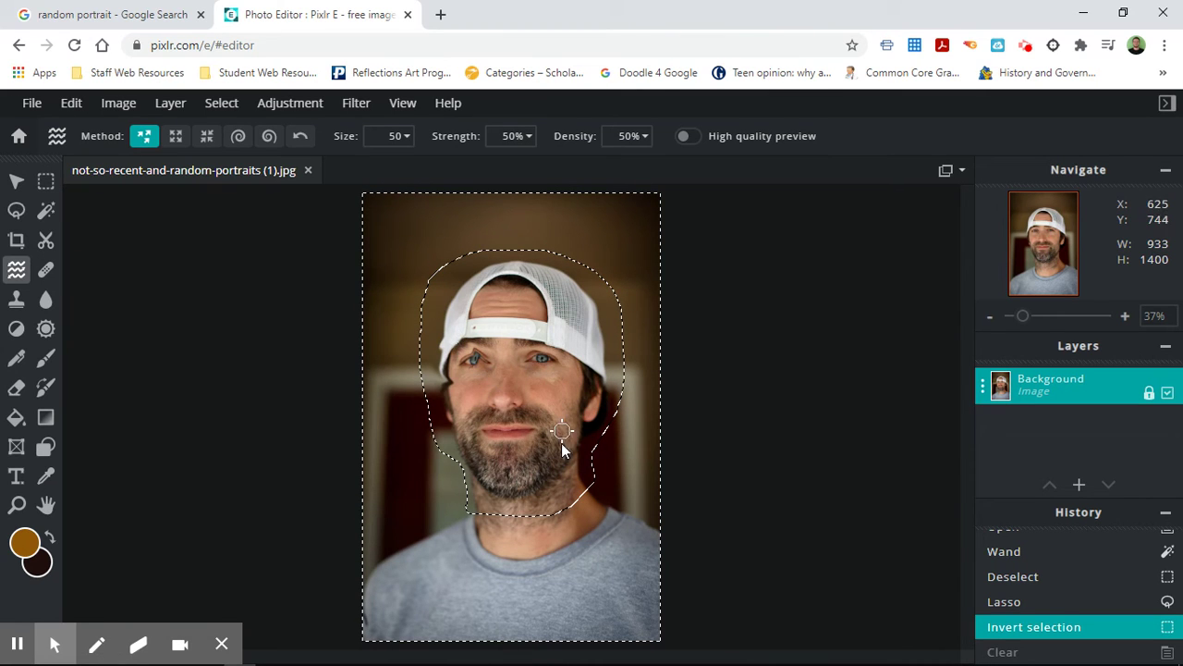
mouse_move(495, 424)
mouse_down()
mouse_move(488, 465)
mouse_move(543, 409)
mouse_move(503, 363)
mouse_move(539, 347)
mouse_move(561, 401)
mouse_move(514, 439)
mouse_up()
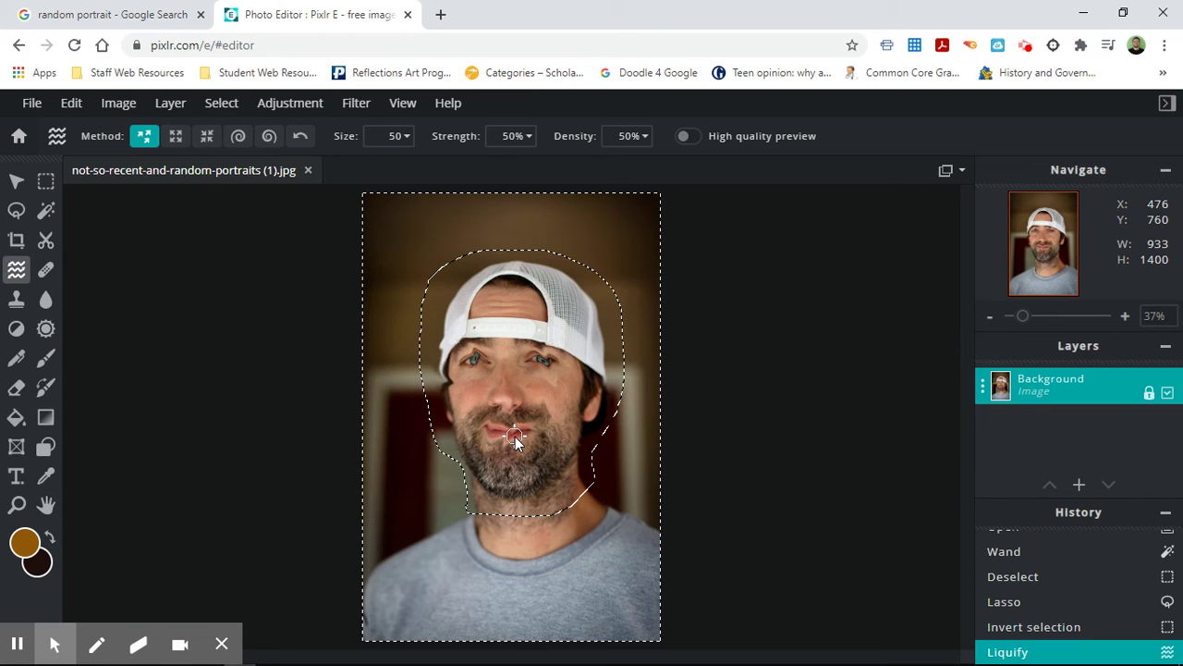
key(ctrl+z)
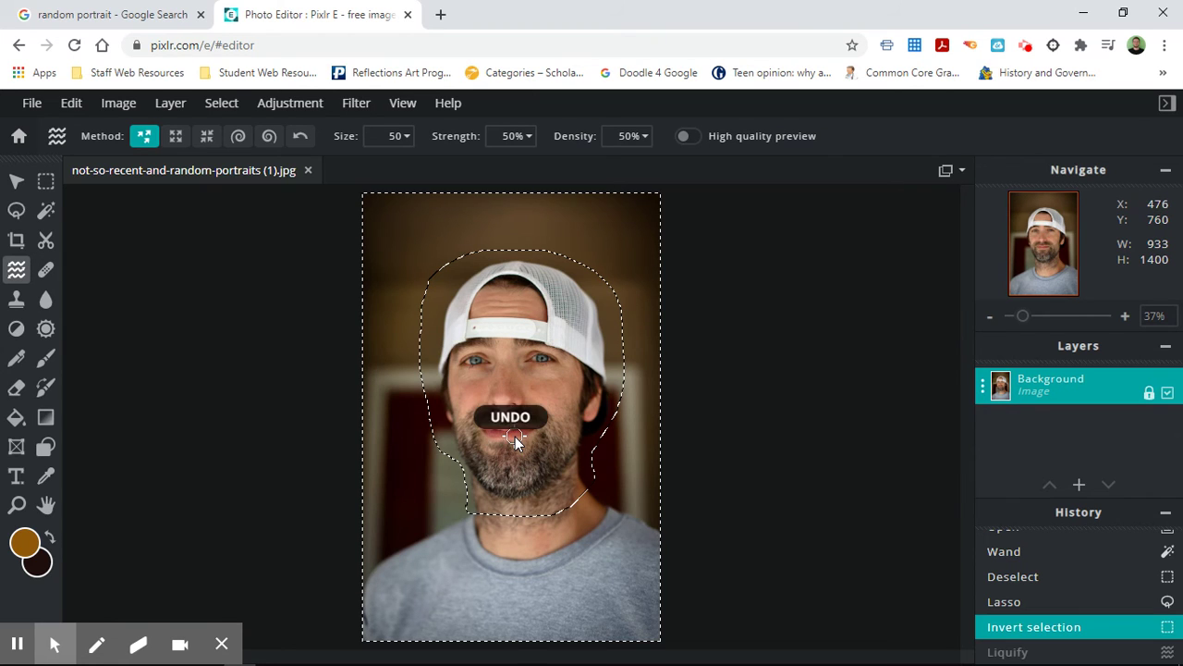
Step: Pick the Heal tool and clear the current selection
click(44, 276)
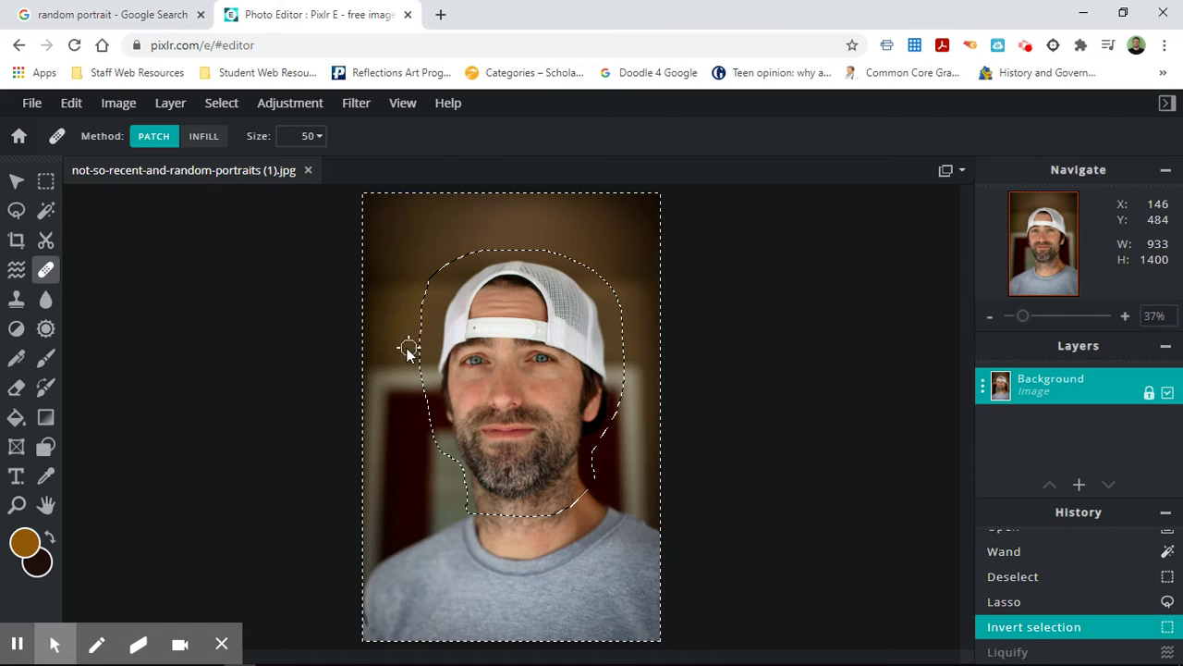
click(222, 103)
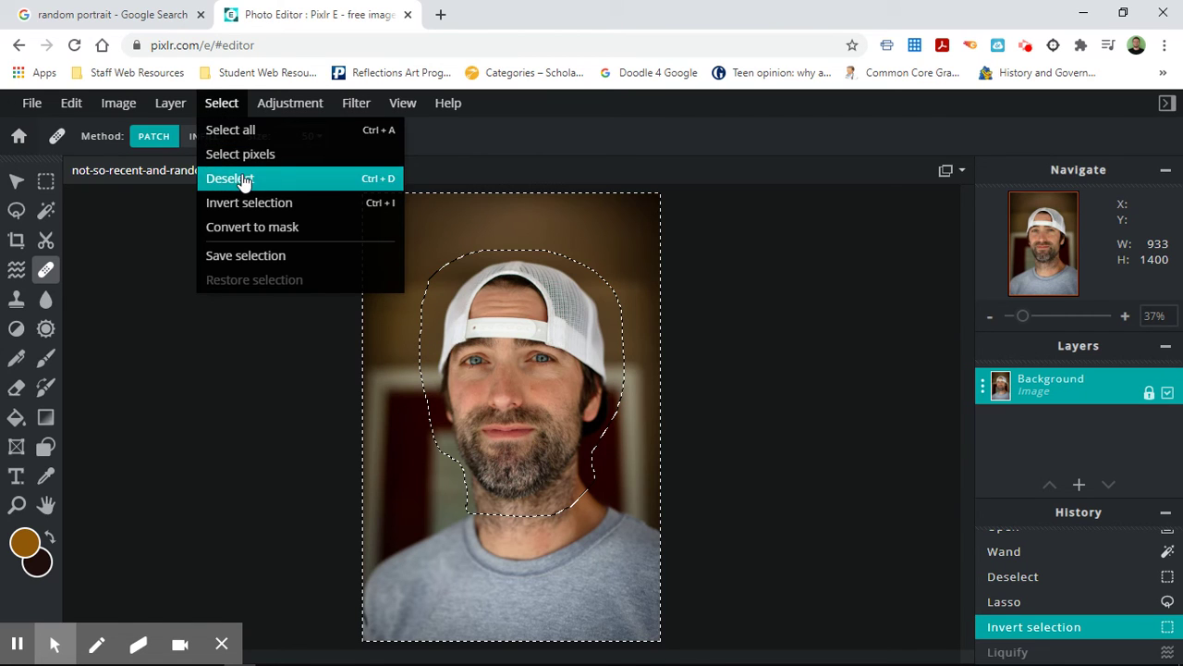
click(241, 178)
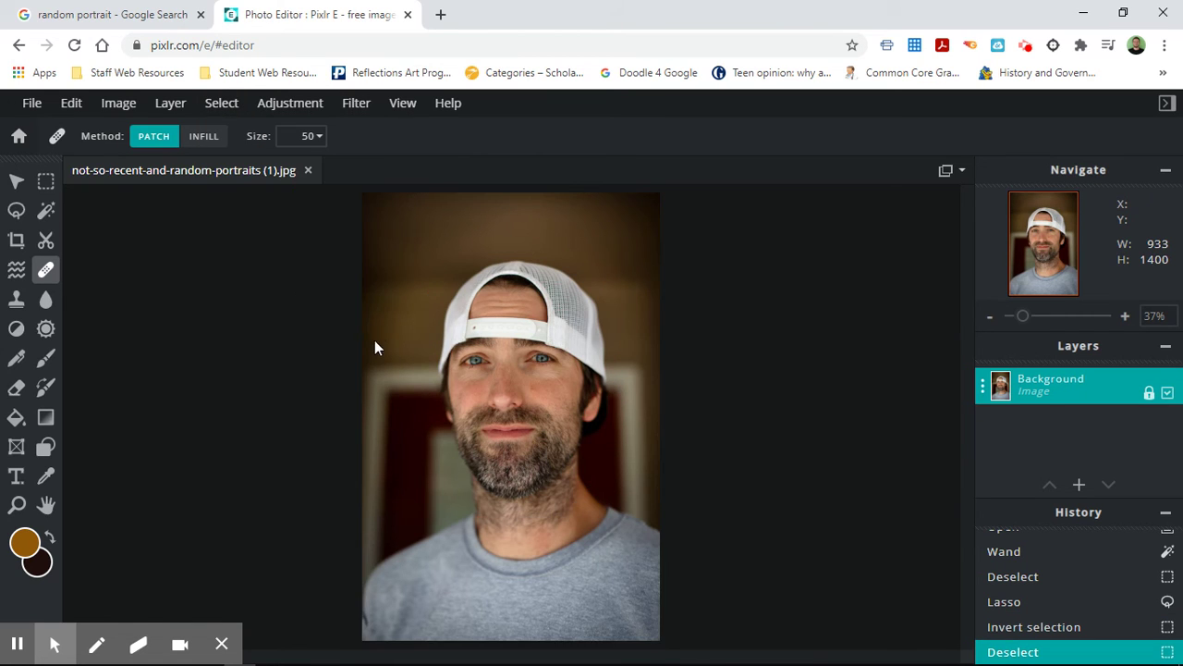
Step: Heal both eyes in Patch mode and undo, then try Infill on an eye and undo
click(477, 364)
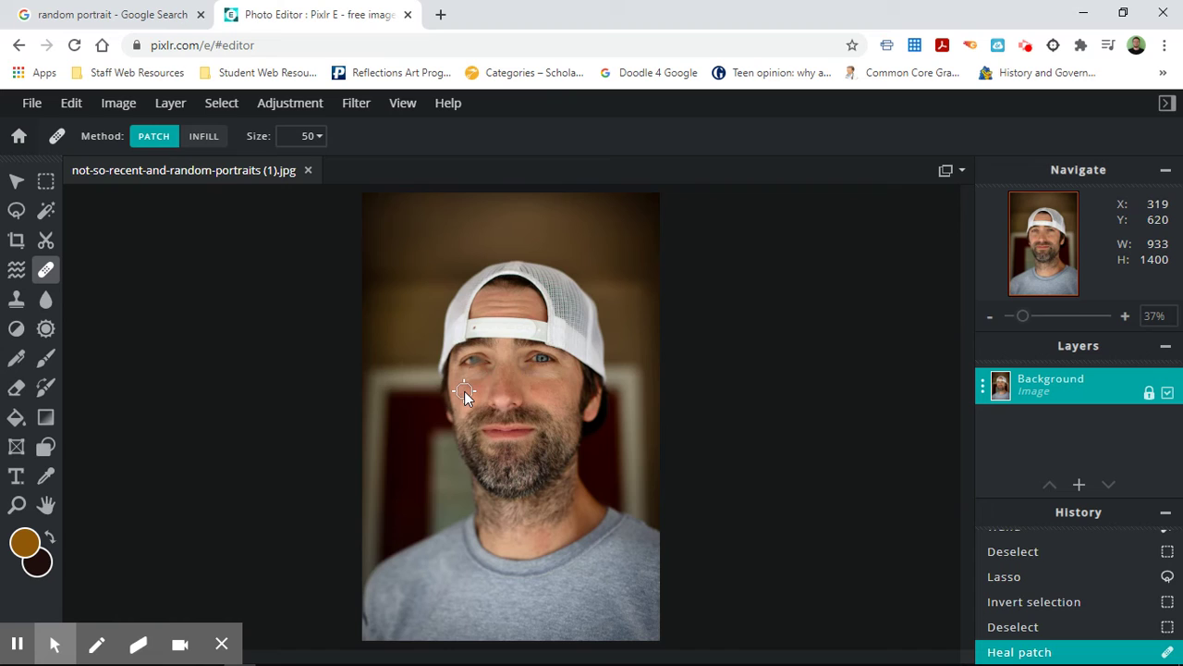
click(477, 364)
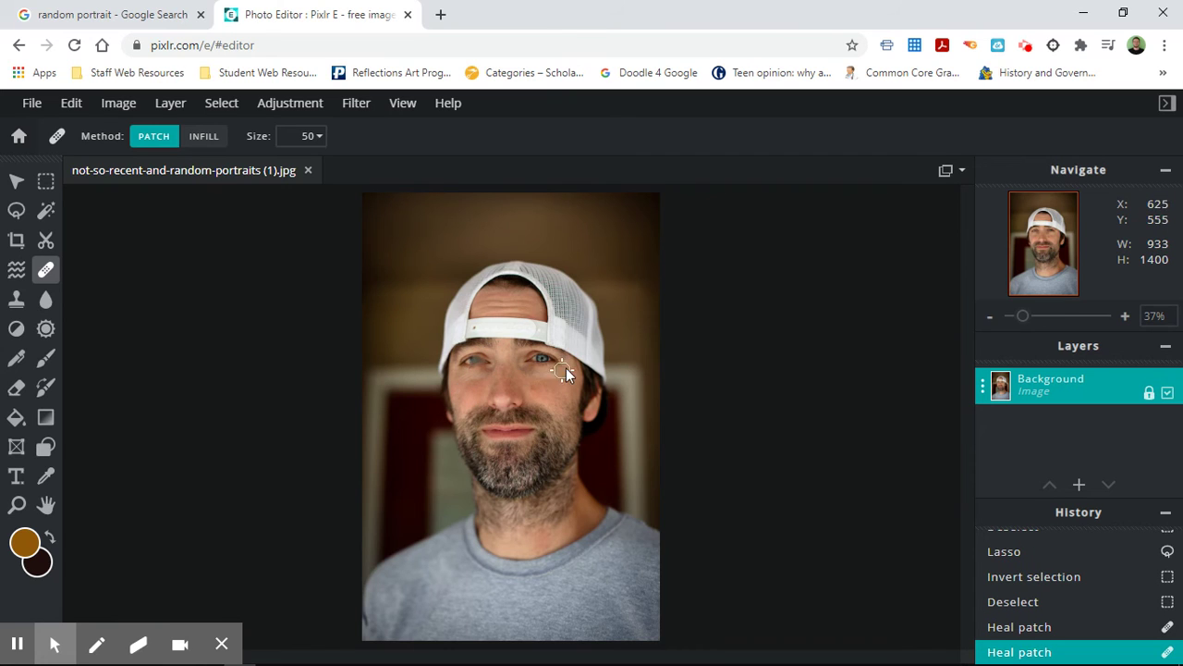
click(538, 360)
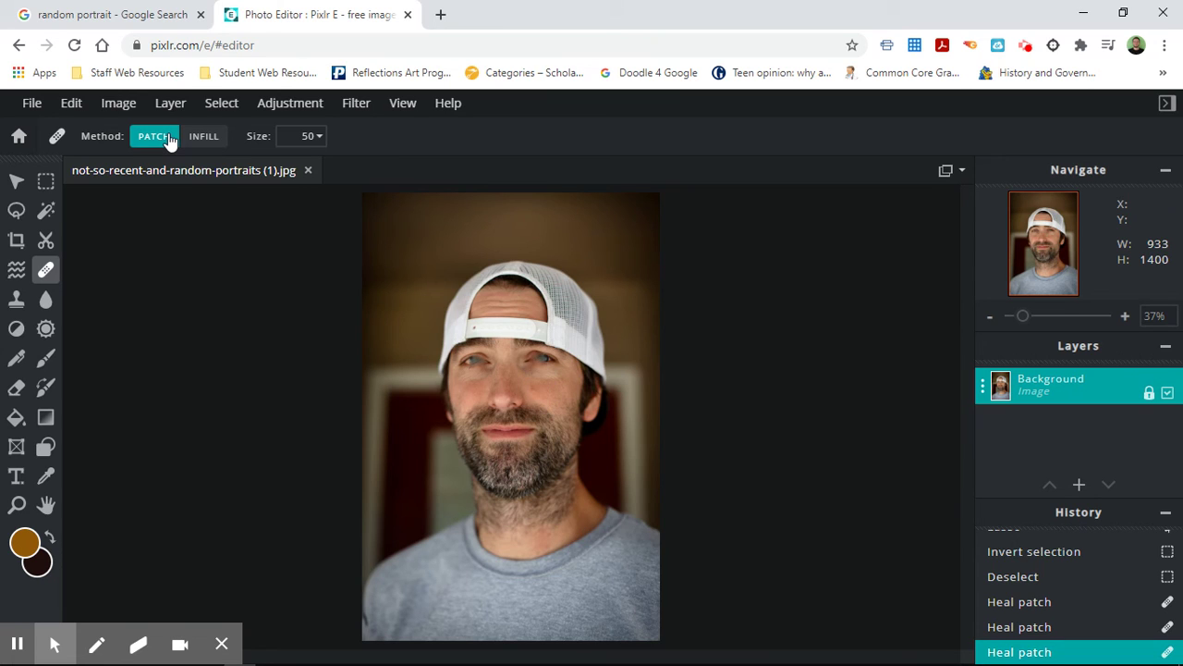
key(ctrl+z)
key(ctrl+z)
key(ctrl+z)
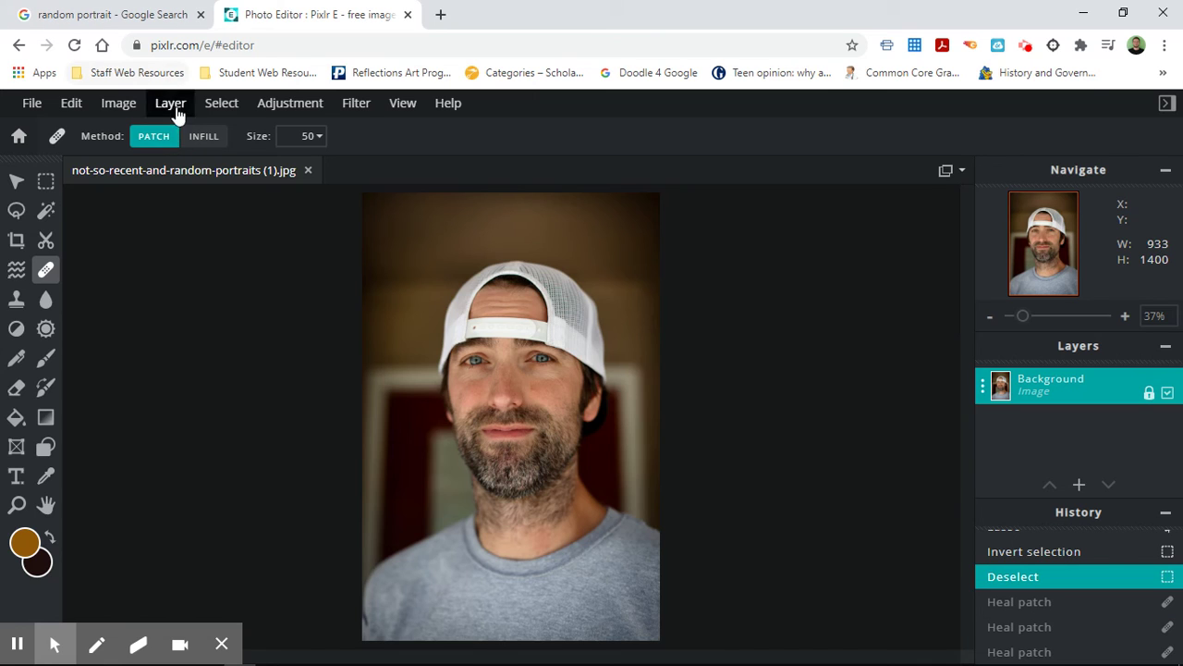
click(205, 137)
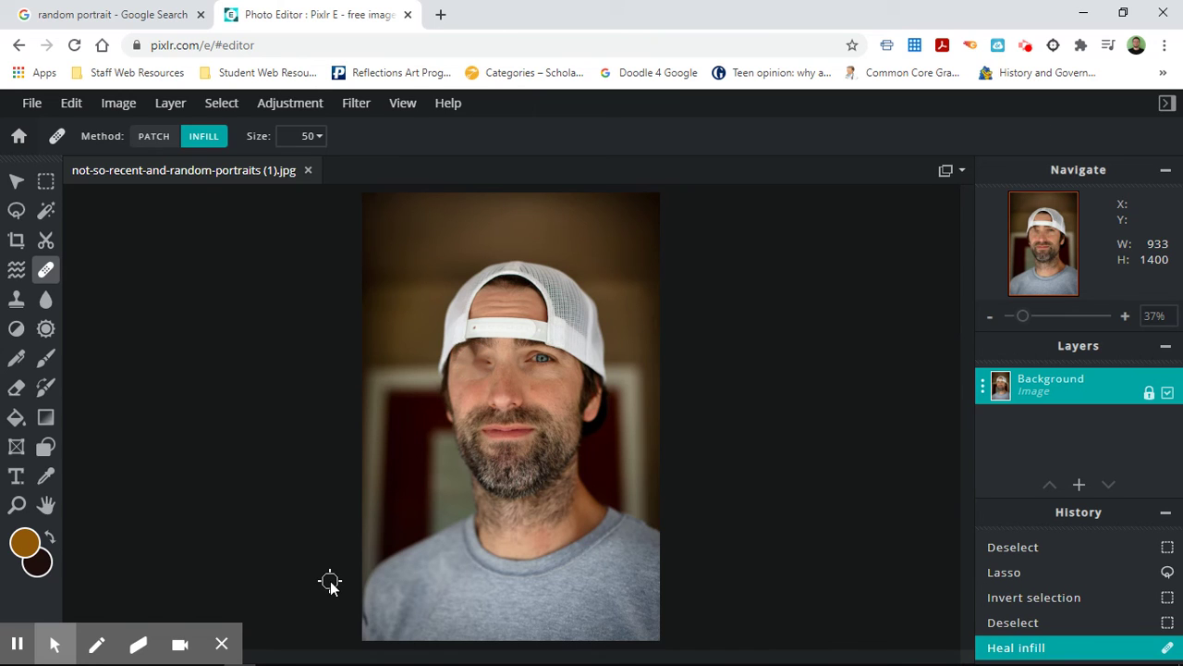
key(ctrl+z)
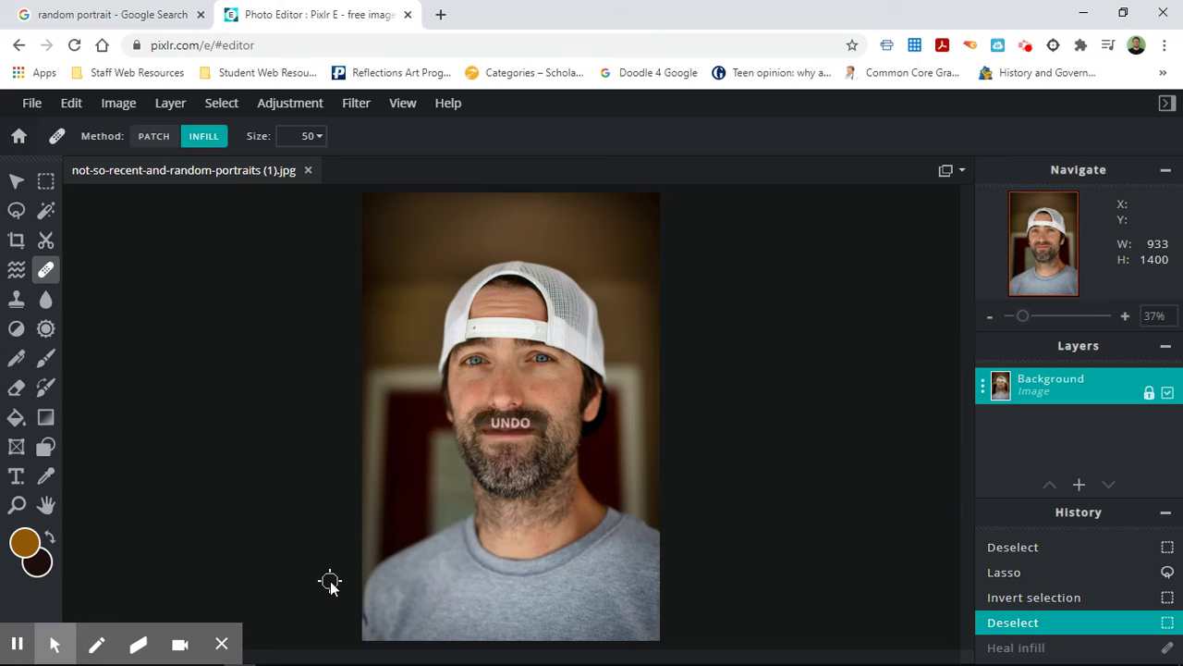
click(16, 299)
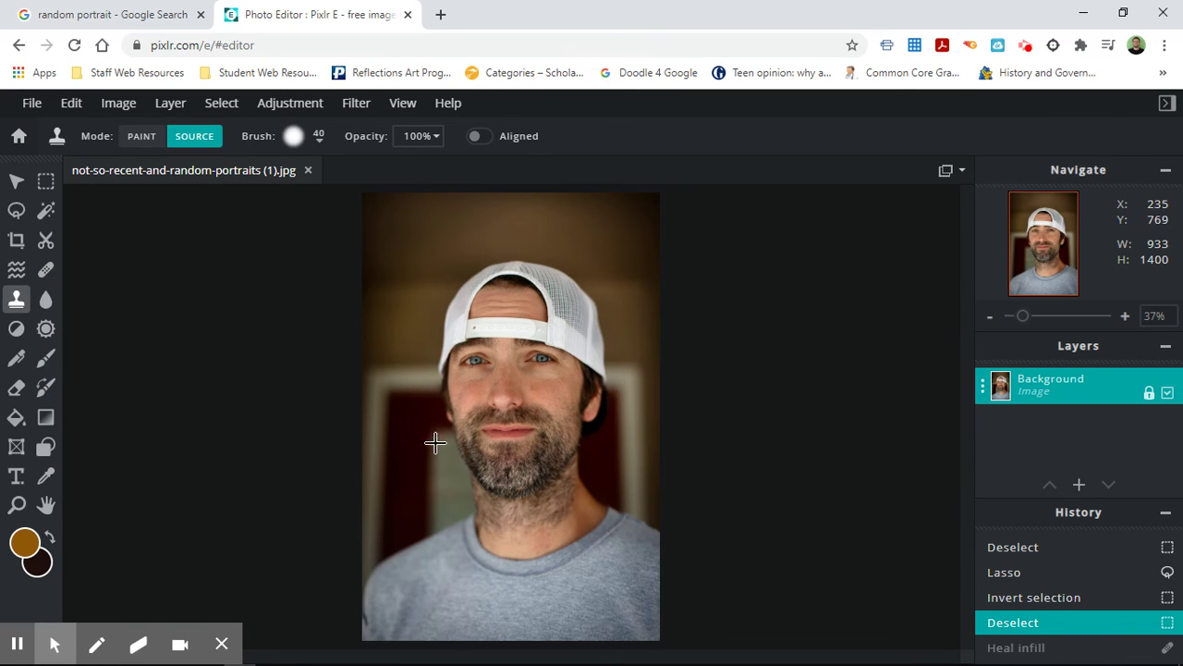
click(477, 364)
key(ctrl)
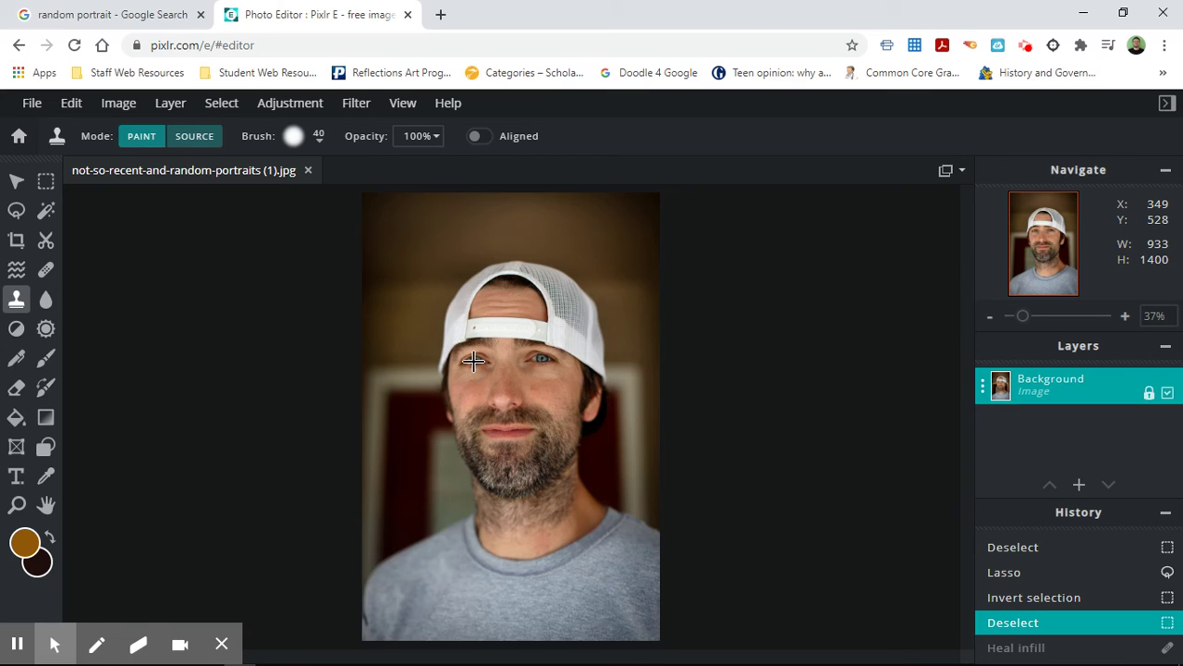
ctrl+click(474, 362)
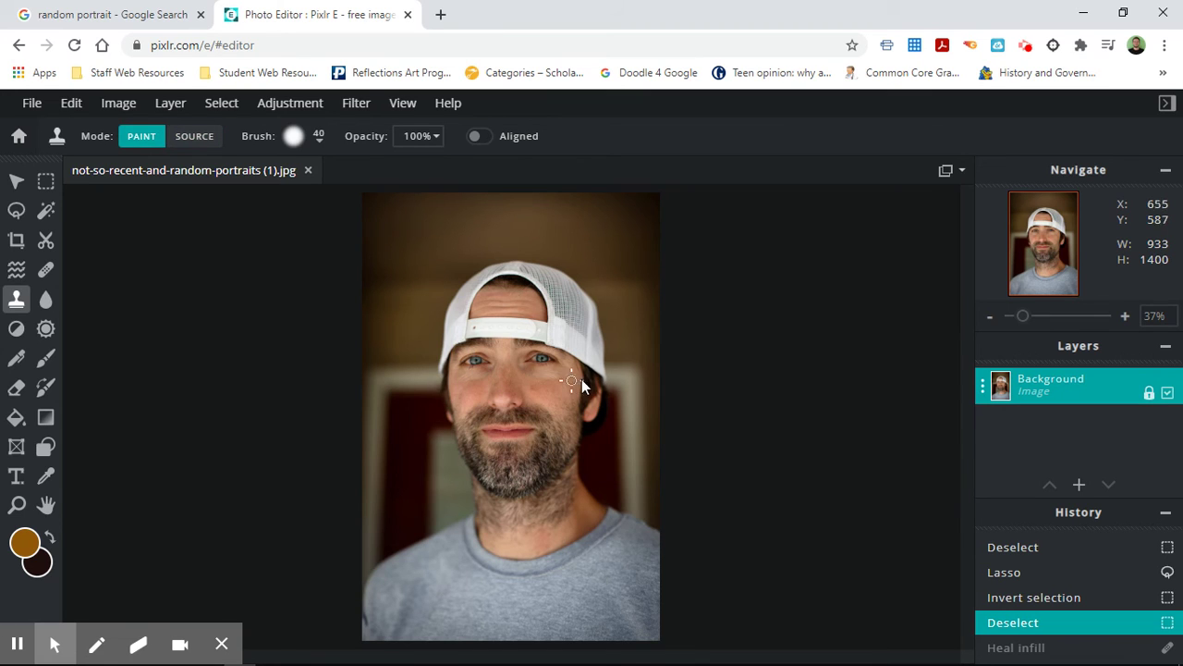
mouse_move(544, 363)
mouse_down()
mouse_move(527, 362)
mouse_move(562, 360)
mouse_move(527, 359)
mouse_up()
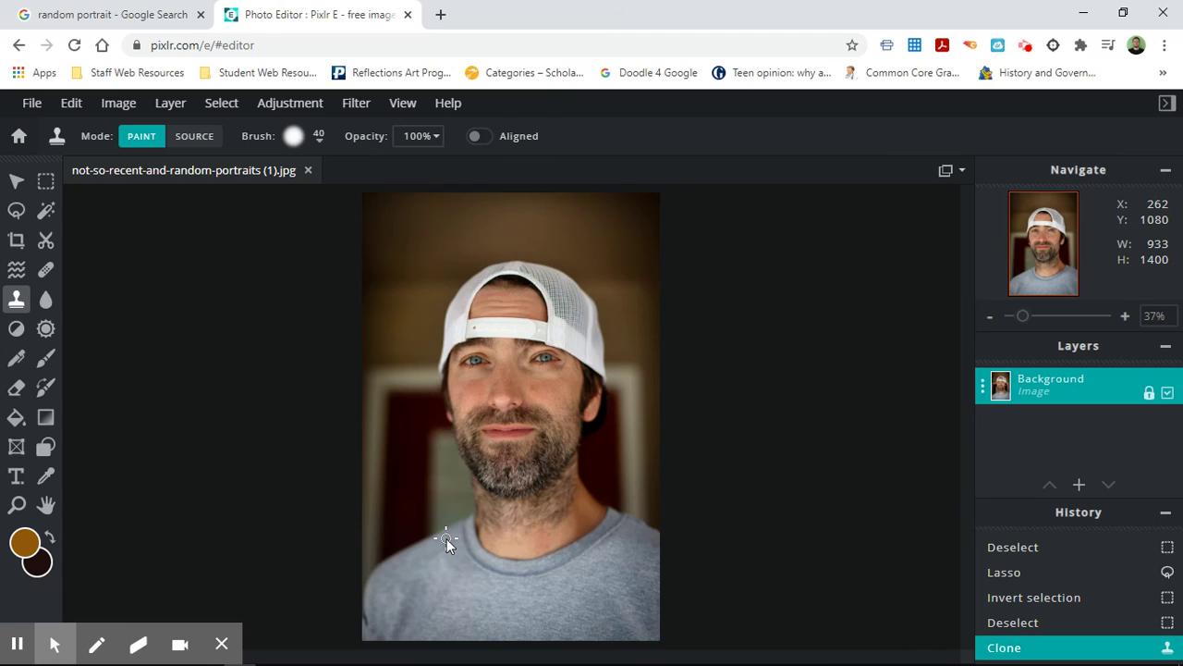
key(ctrl+z)
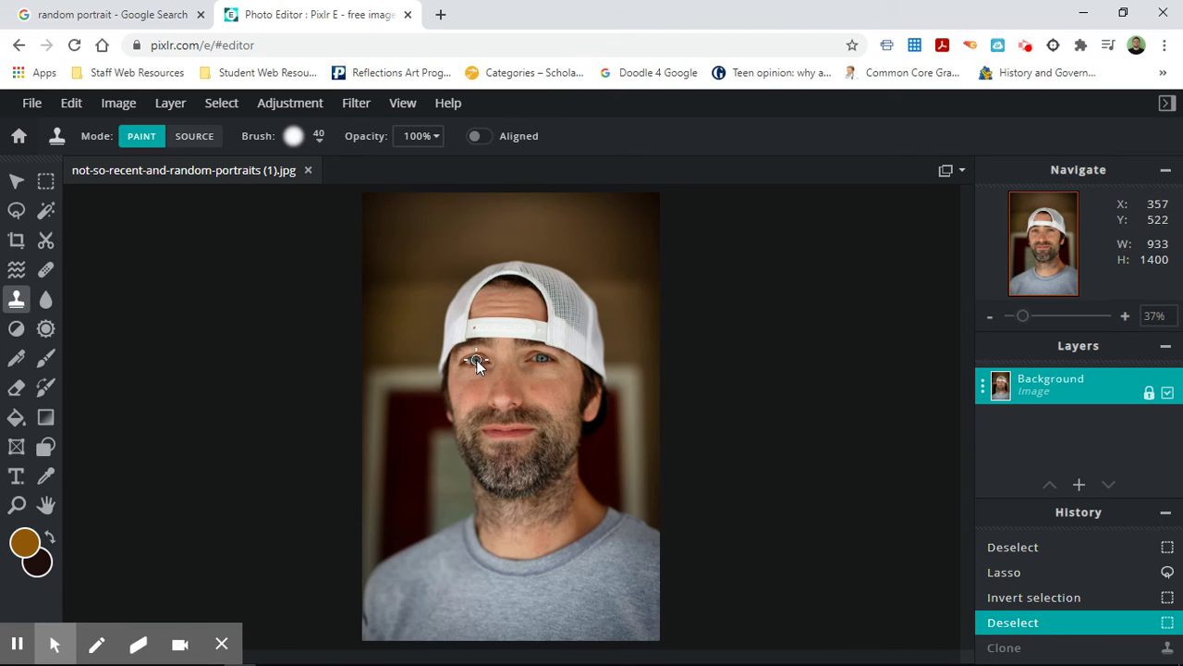
click(194, 136)
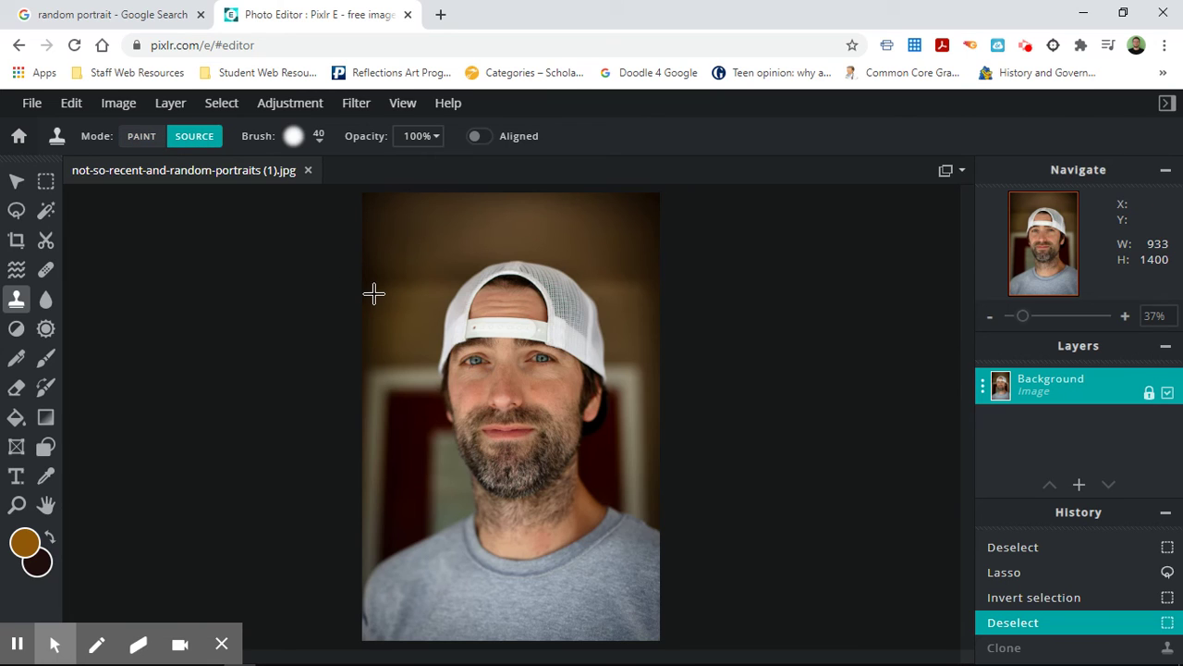
click(474, 362)
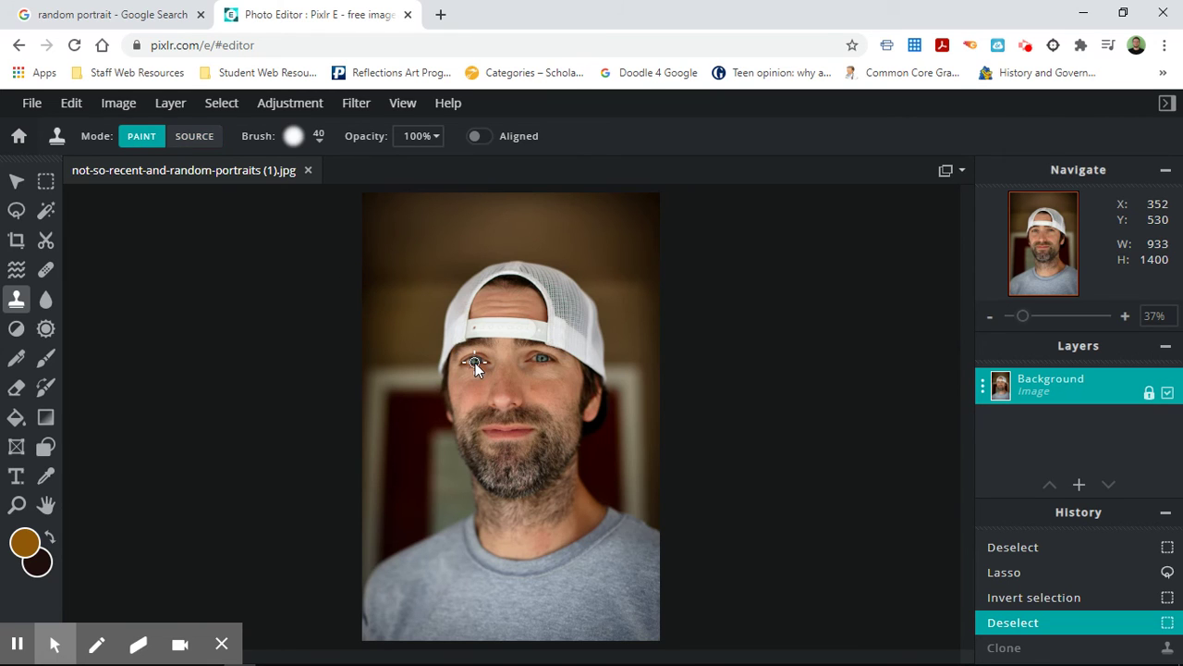
mouse_move(526, 421)
mouse_down()
mouse_move(481, 421)
mouse_move(486, 447)
mouse_move(525, 450)
mouse_move(537, 431)
mouse_move(538, 416)
mouse_move(488, 416)
mouse_up()
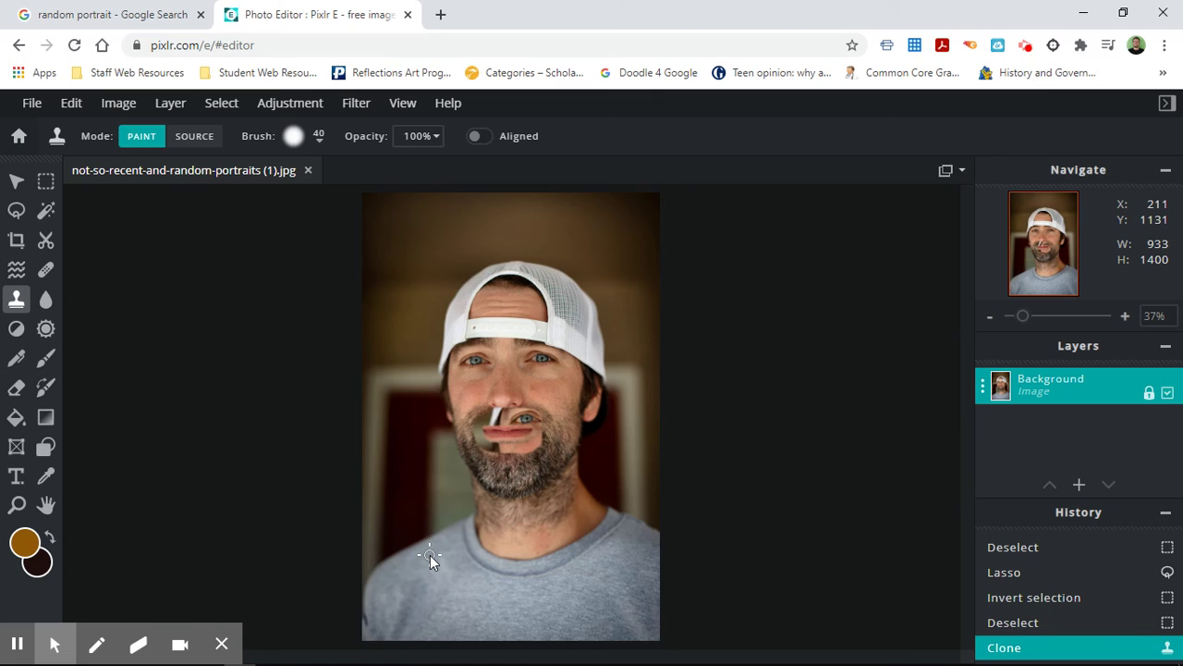
key(ctrl+z)
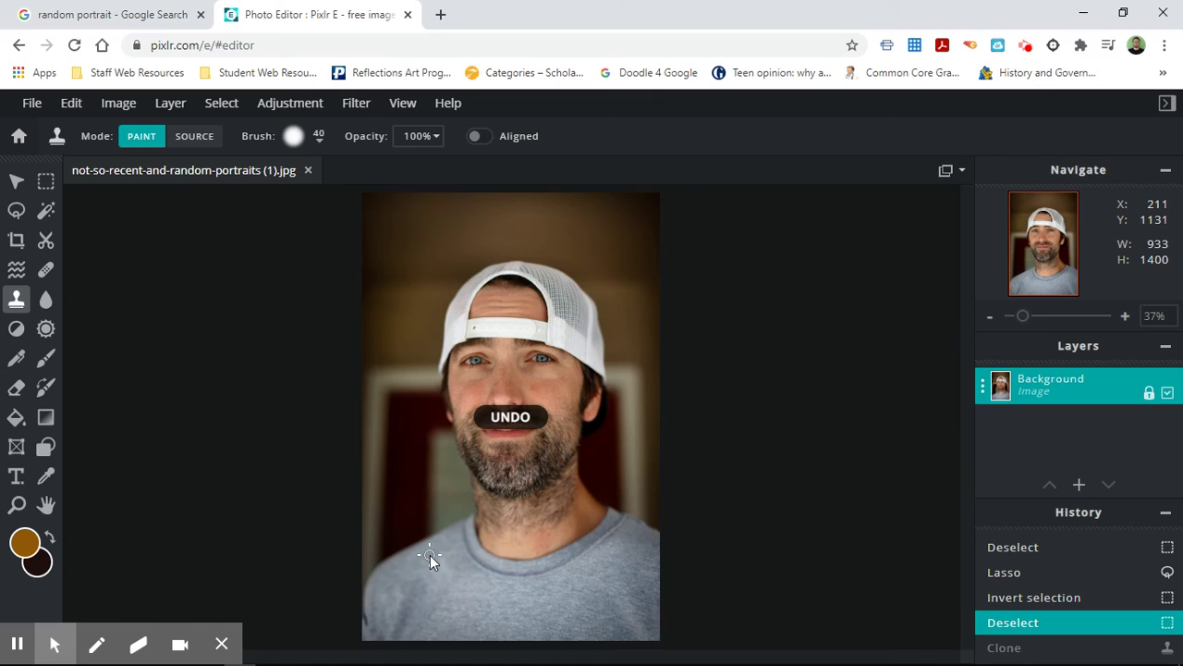
click(45, 306)
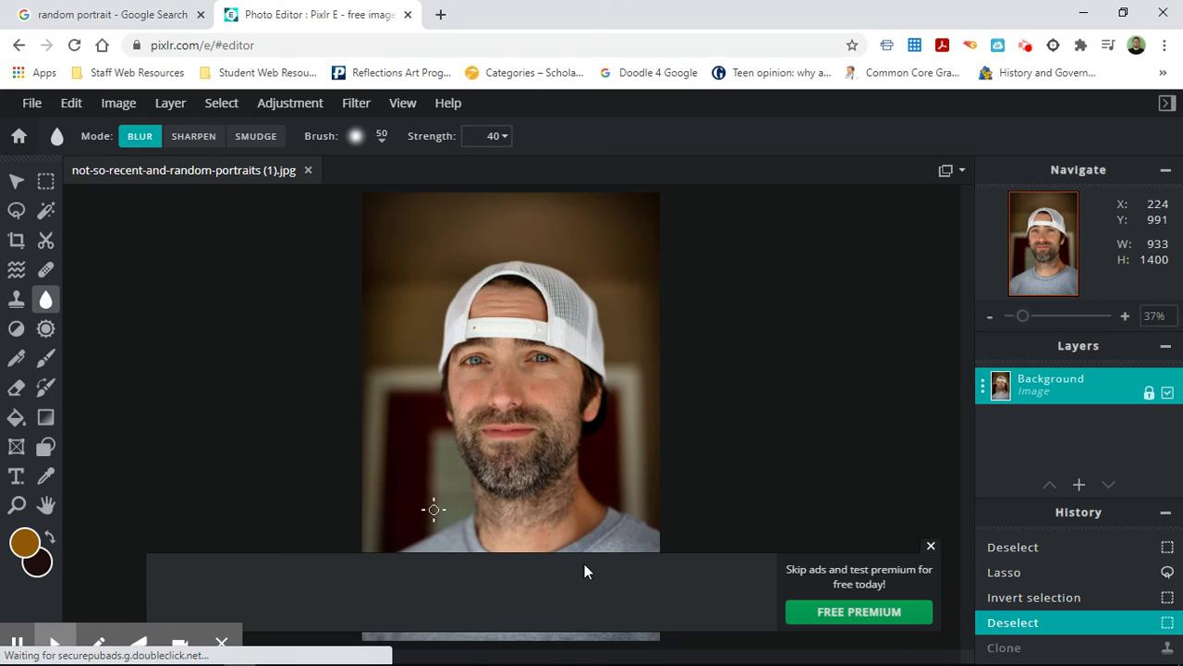
click(931, 547)
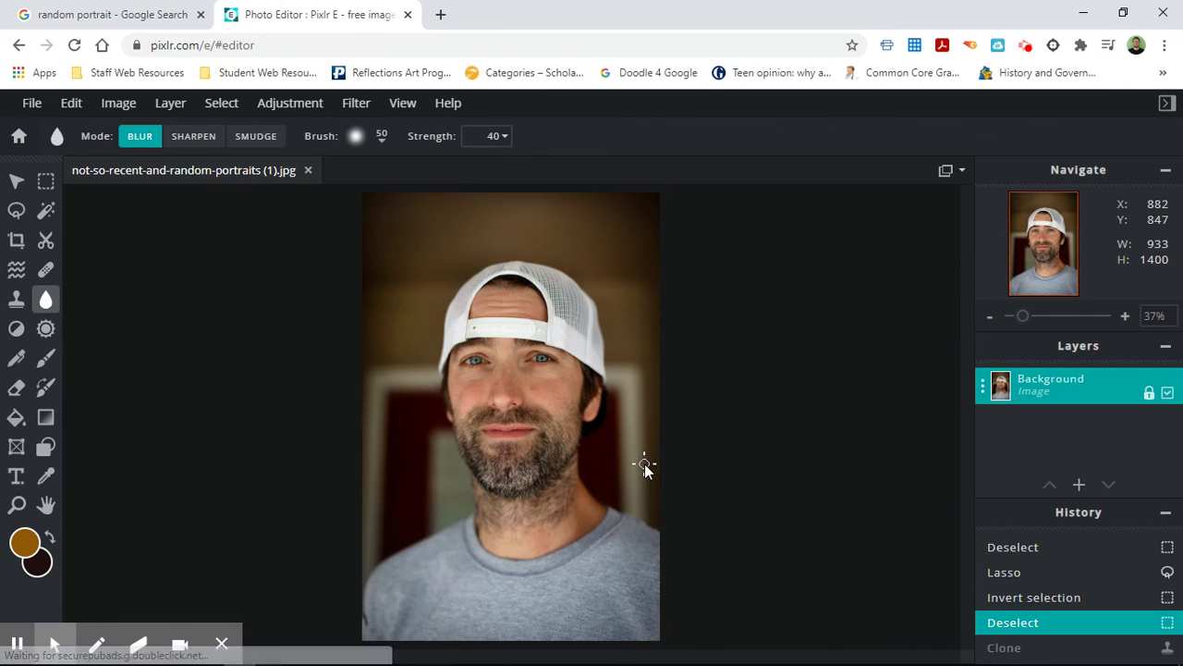
click(541, 364)
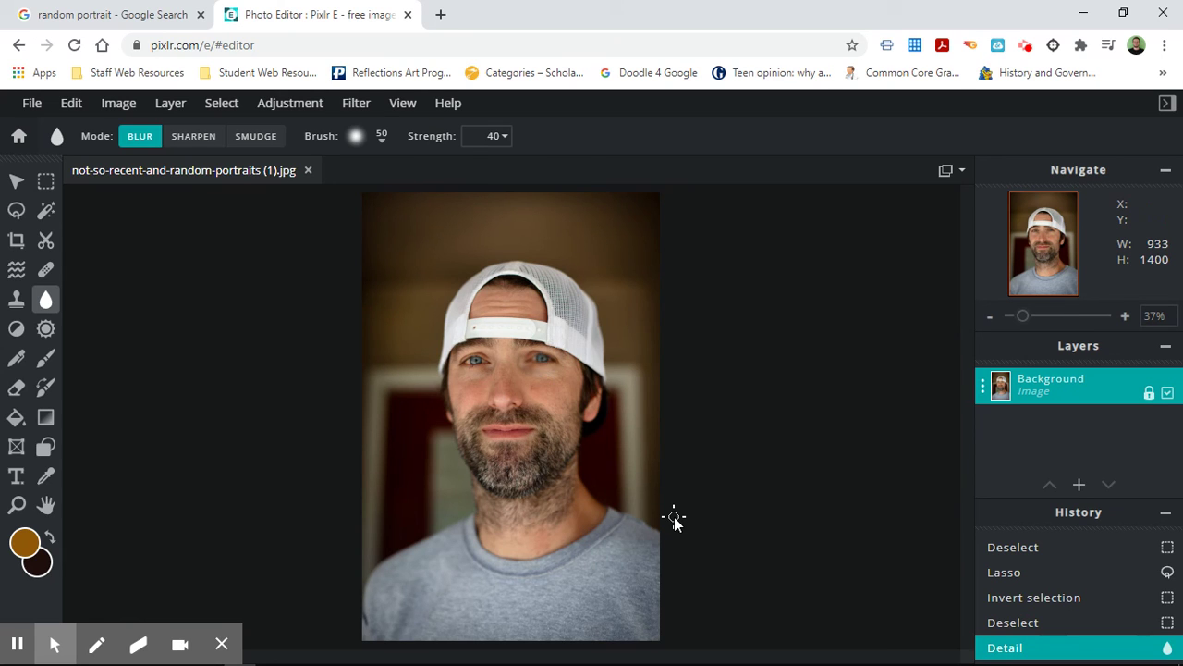
key(ctrl+z)
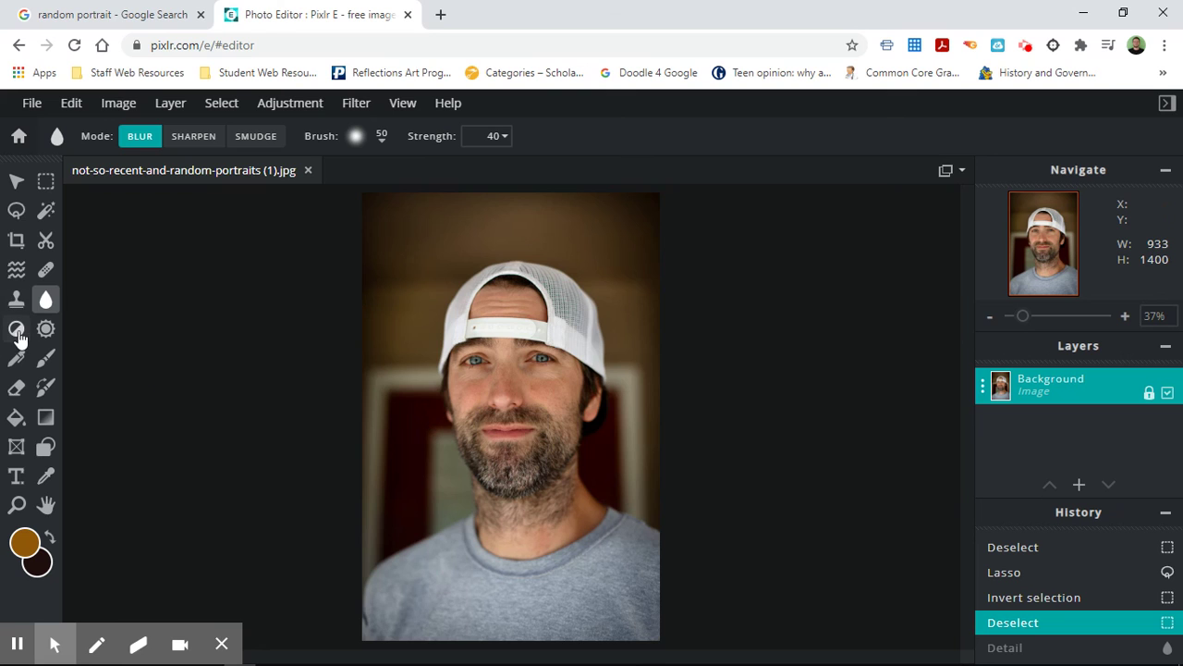